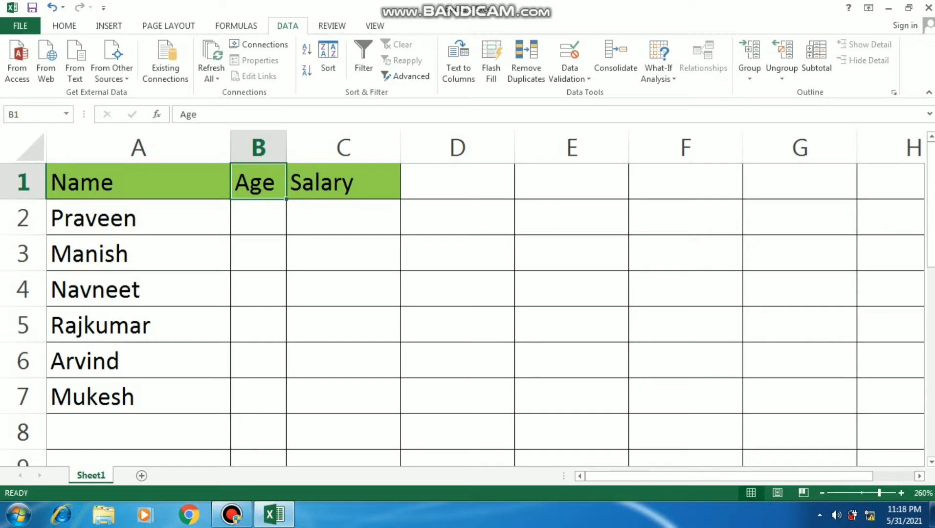
Step: Examine the table's Name, Age and Salary headers and the cells beneath them
left_click(259, 218)
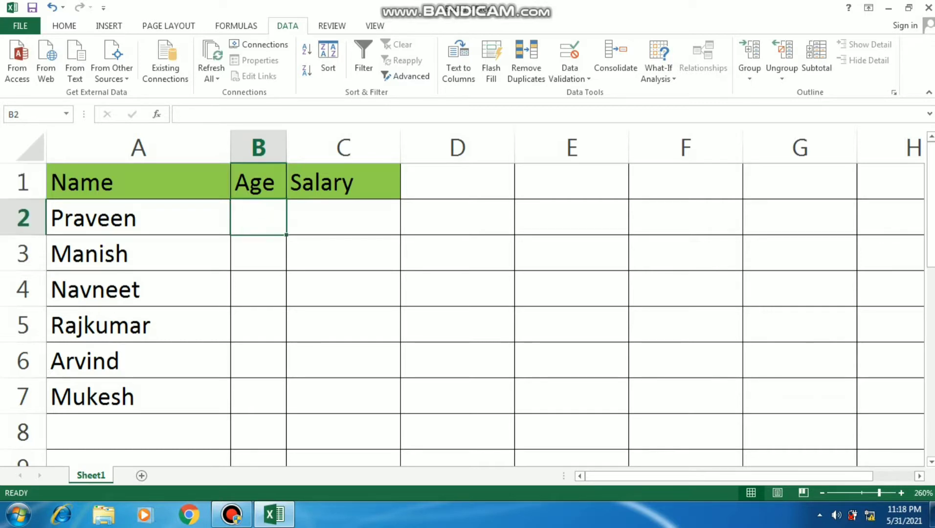
left_click(343, 217)
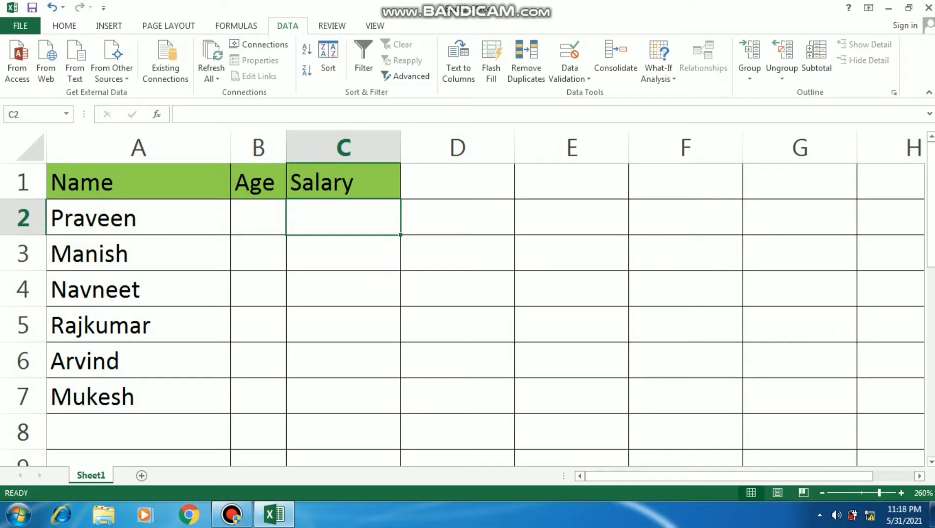
key("Left")
key("Left")
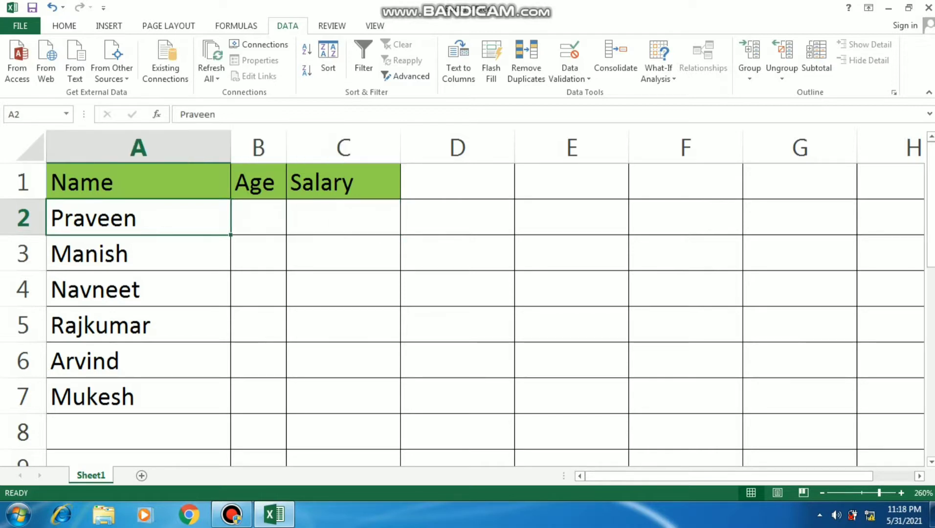
key("Right")
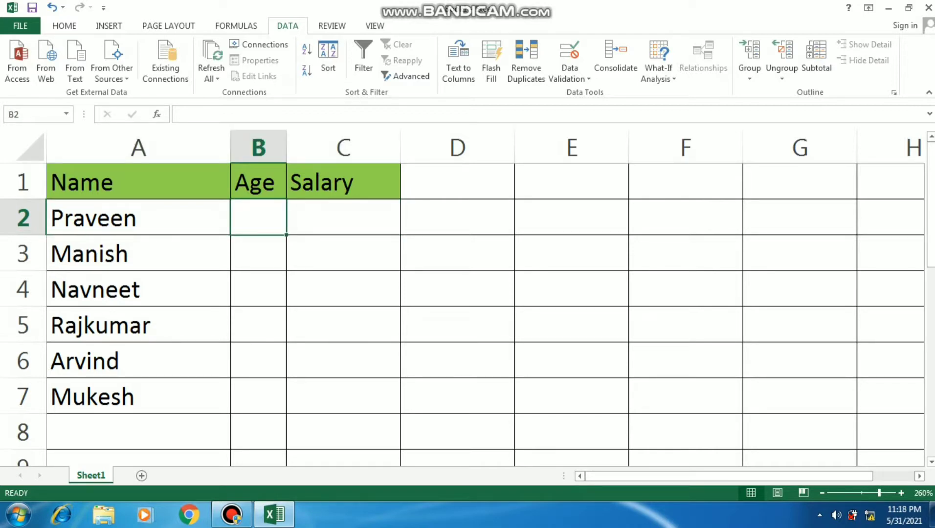
key("Left")
key("Up")
key("Right")
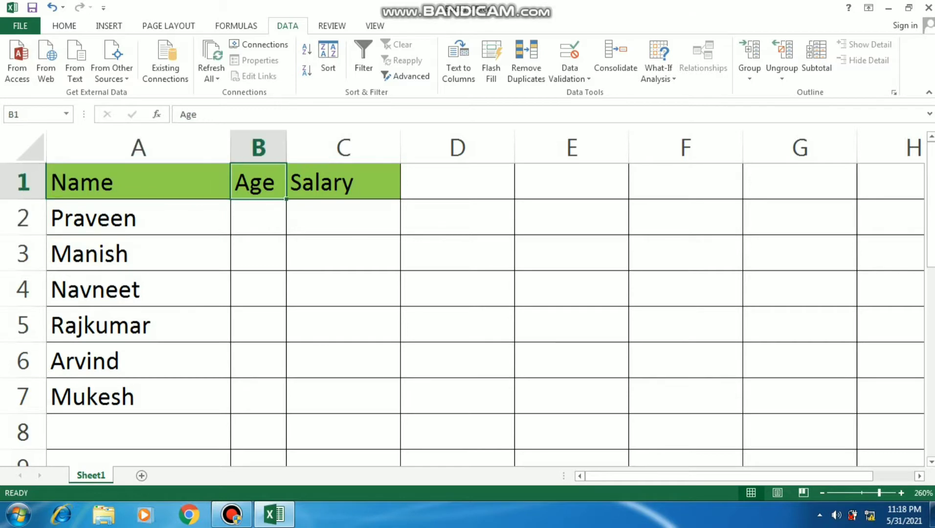
key("Right")
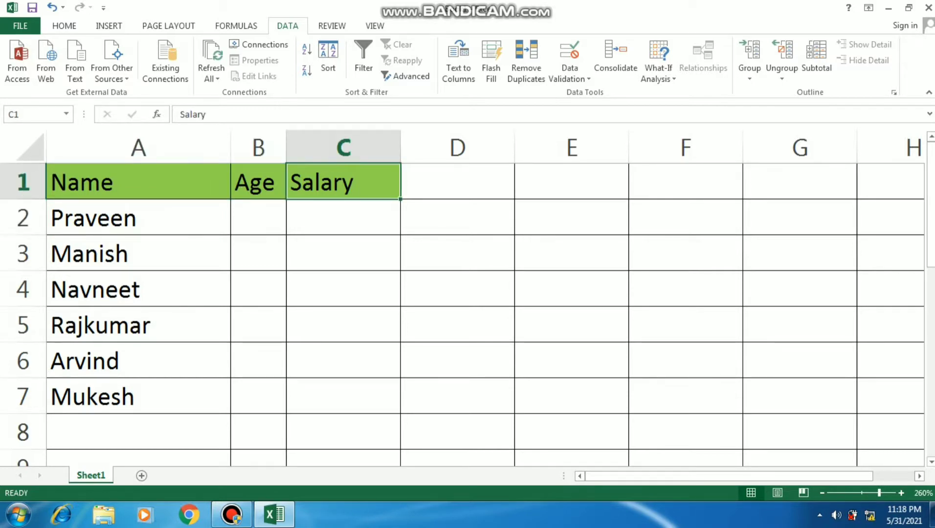
key("Down")
key("Left")
key("Left")
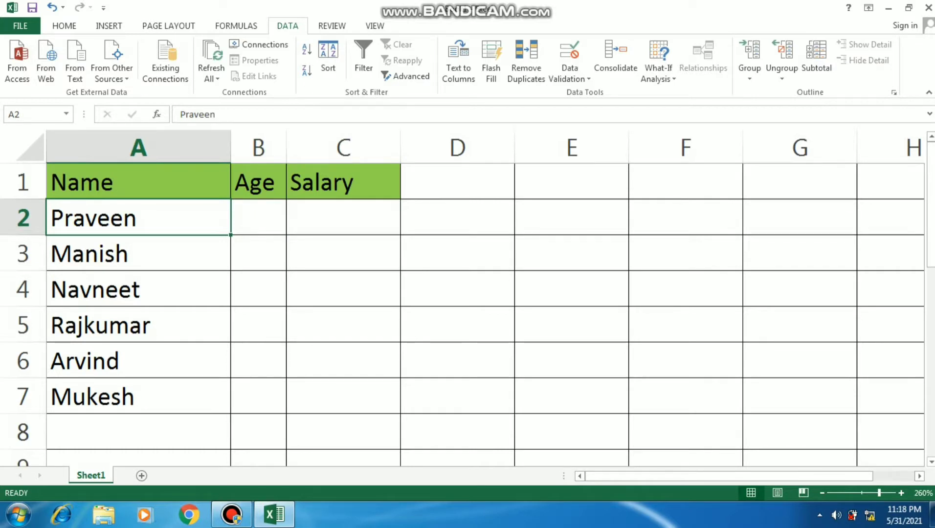
key("Down")
key("Down")
key("Down")
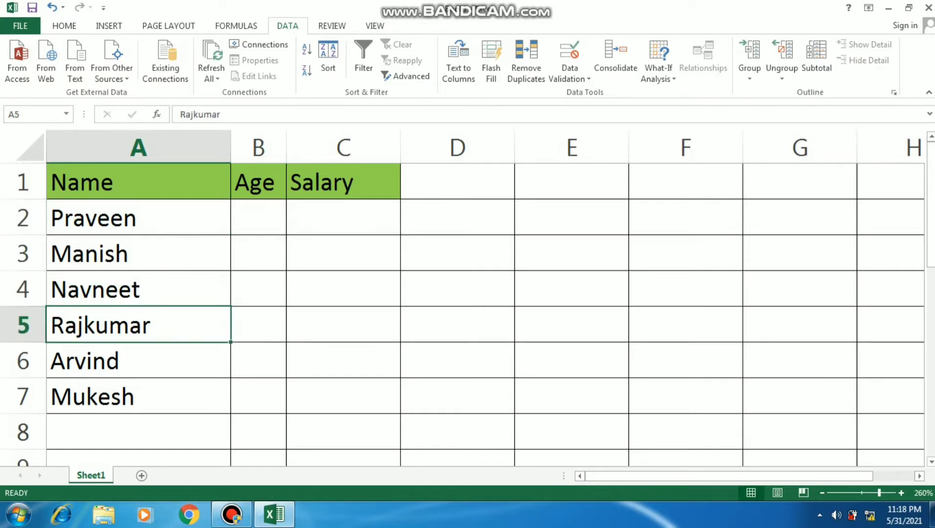
key("Up")
key("Up")
key("Up")
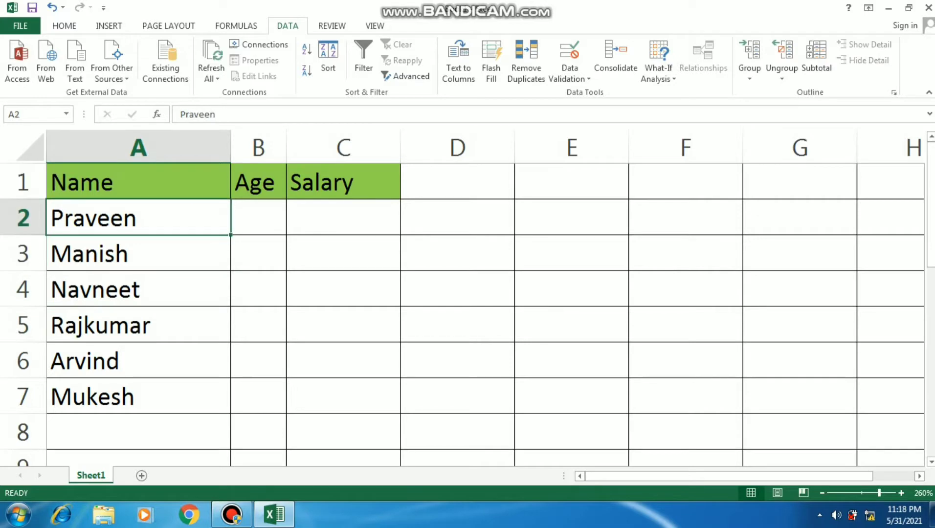
key("Right")
key("Right")
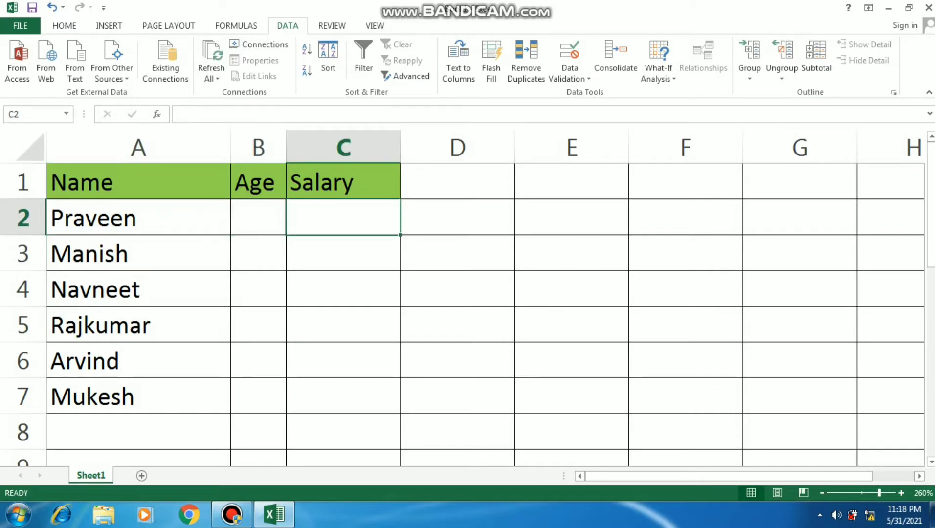
key("Left")
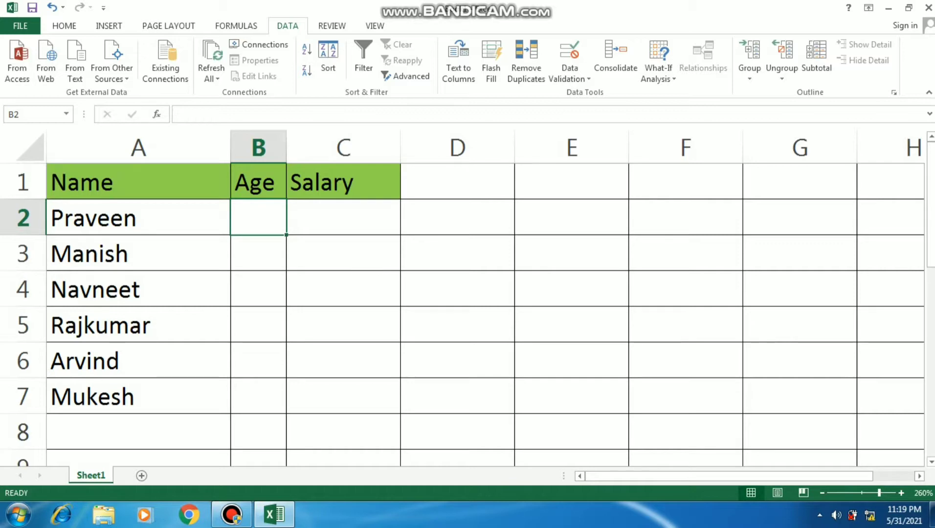
key("shift+Down")
key("shift+Down")
key("shift+Down")
key("shift+Down")
key("shift+Down")
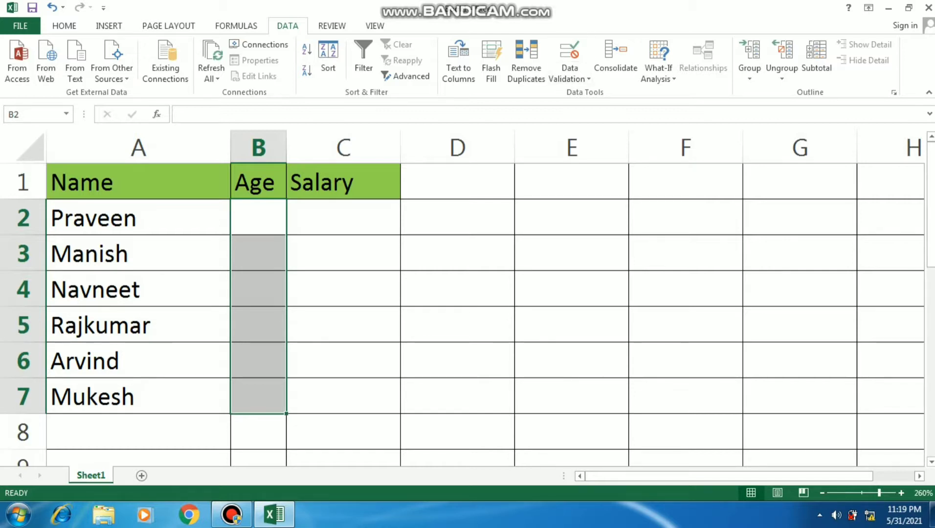
Step: Enter the sample ages 34 in cell B2 and 45 in cell B3
left_click(258, 218)
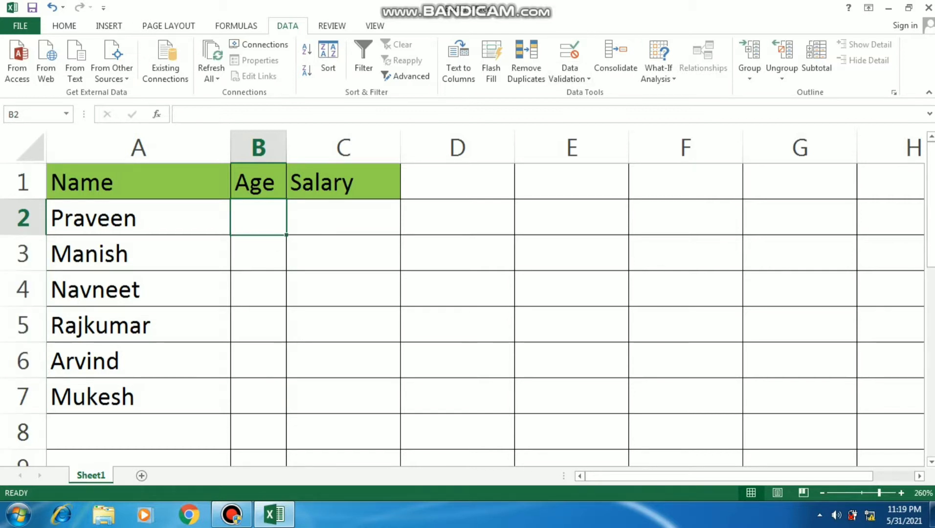
type("1")
key("BackSpace")
type("3")
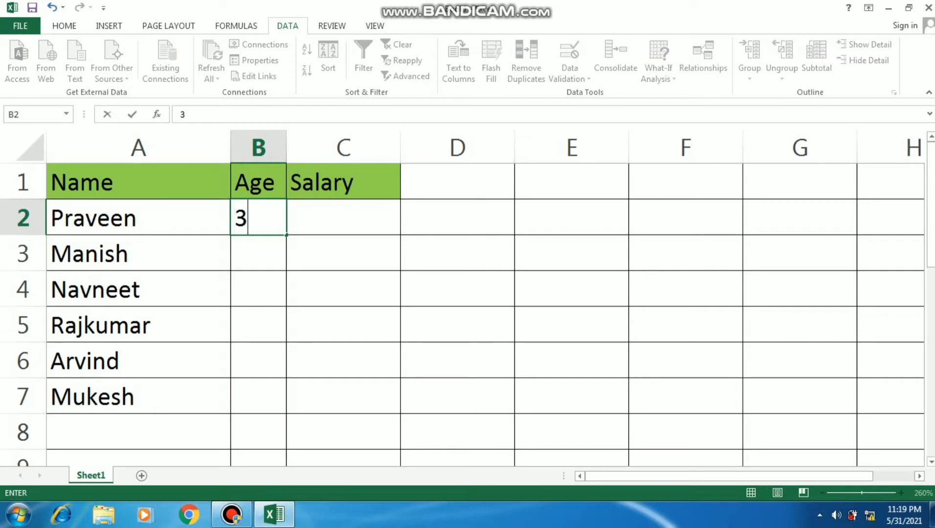
type("4")
key("Return")
type("45")
key("Return")
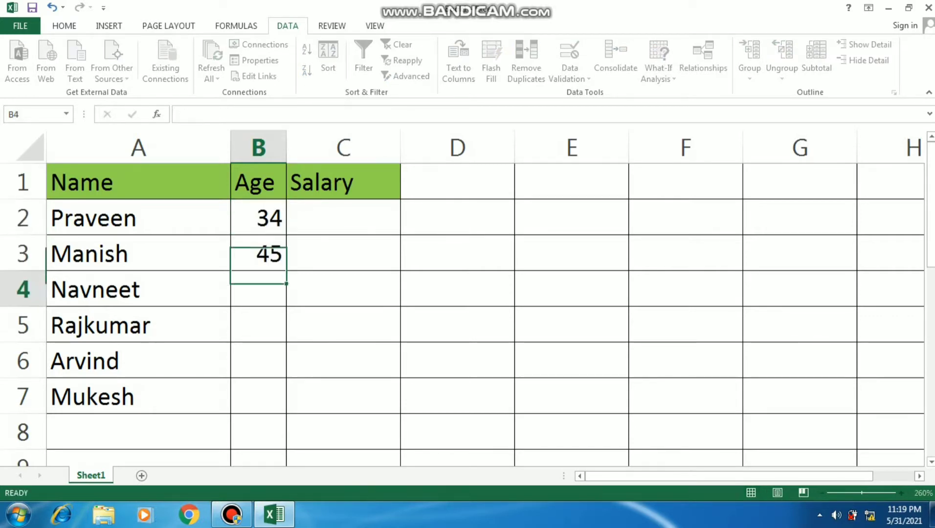
Step: Clear the sample ages from the Age cells B2:B7
key("Up")
key("Up")
key("shift+Down")
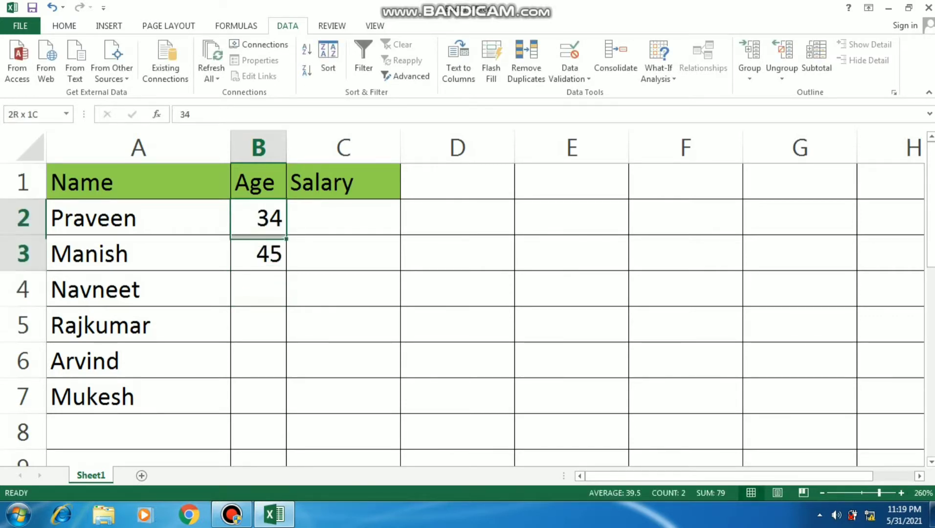
left_click_drag(286, 238, 286, 414)
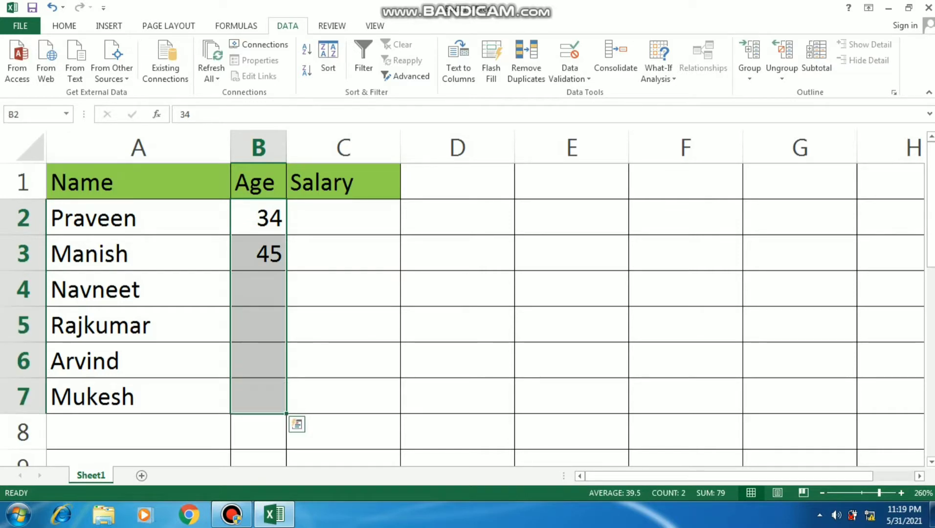
key("Delete")
key("Up")
key("Down")
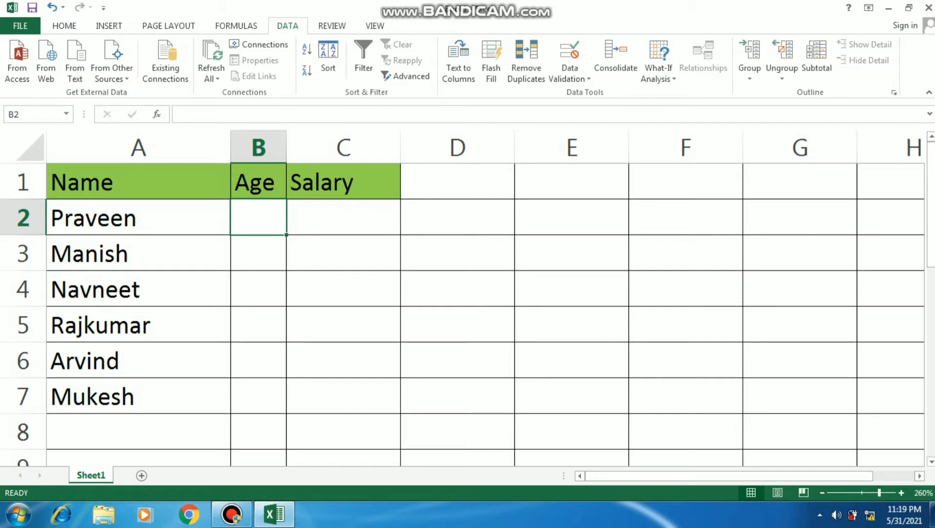
key("Right")
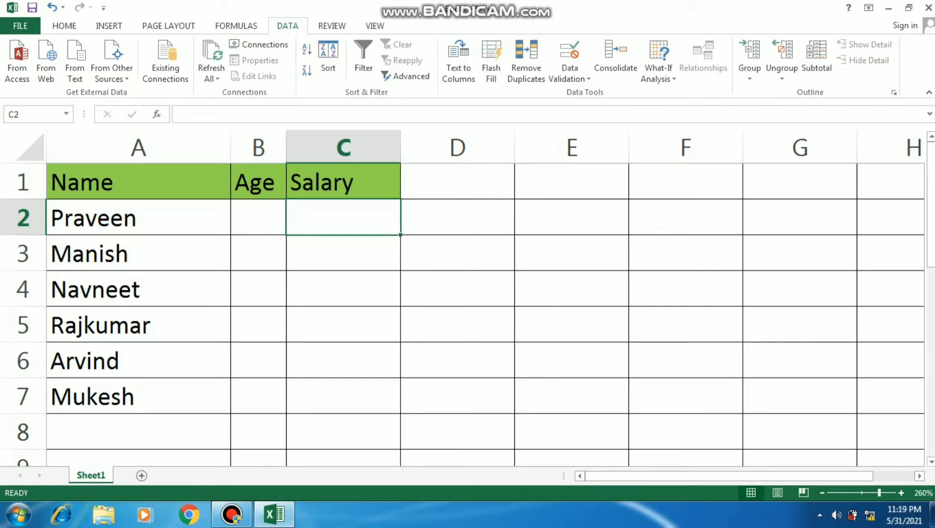
key("Down")
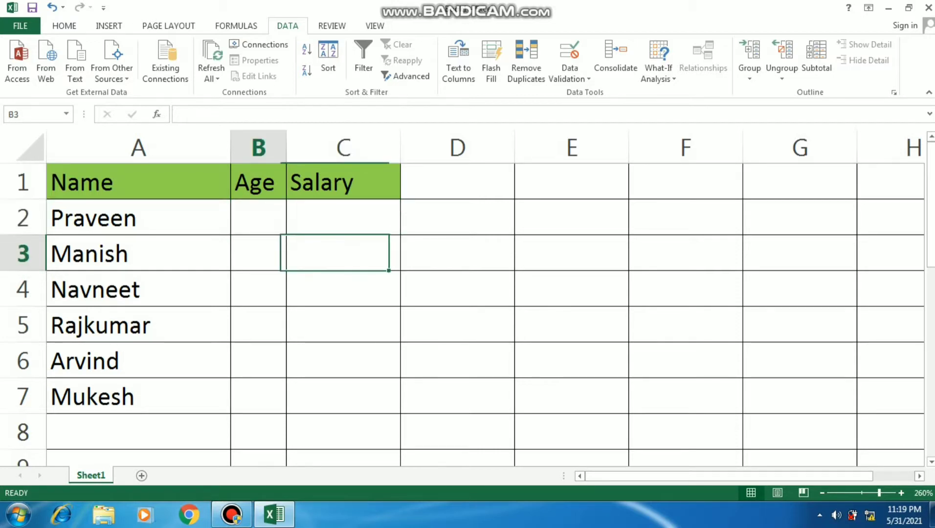
key("Left")
key("Up")
key("Right")
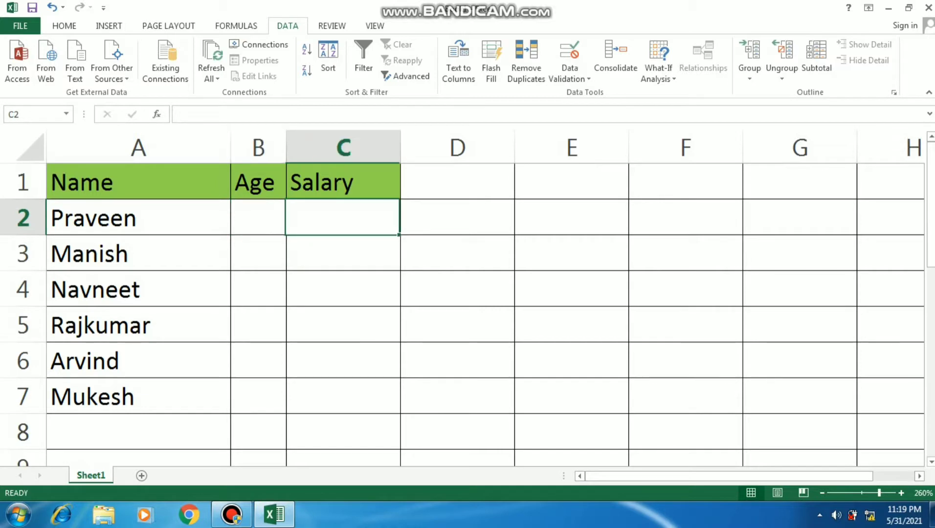
Step: Open the Data Validation settings for the Age cells B2:B7
key("Left")
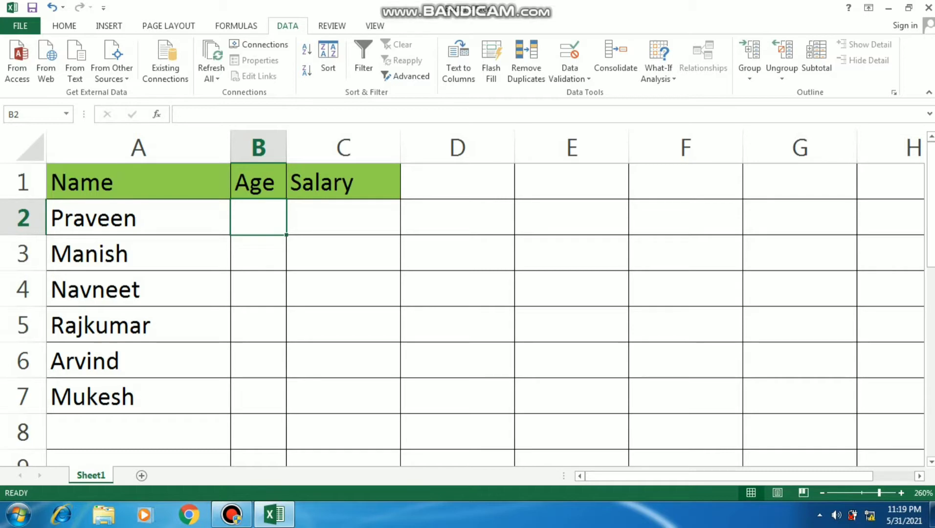
key("shift+Down")
key("shift+Down")
key("shift+Down")
key("shift+Down")
key("shift+Down")
key("shift+Down")
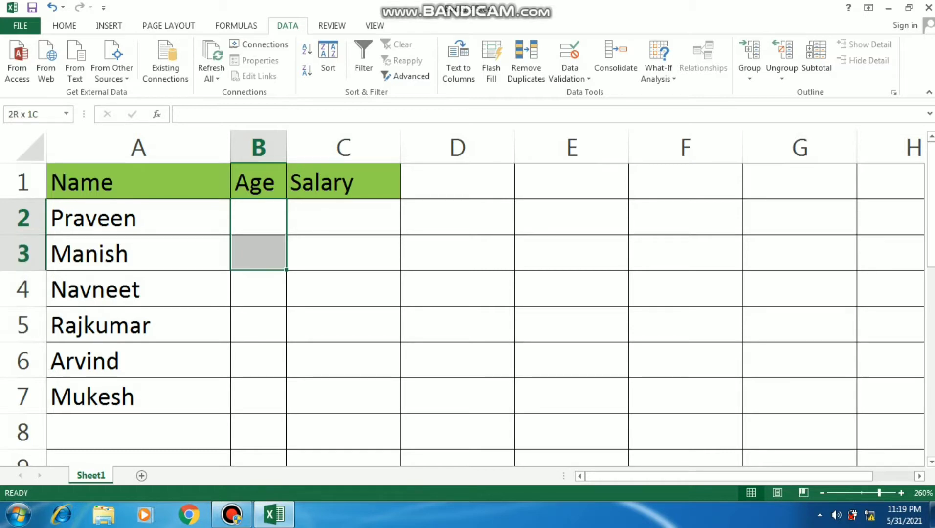
key("shift+Up")
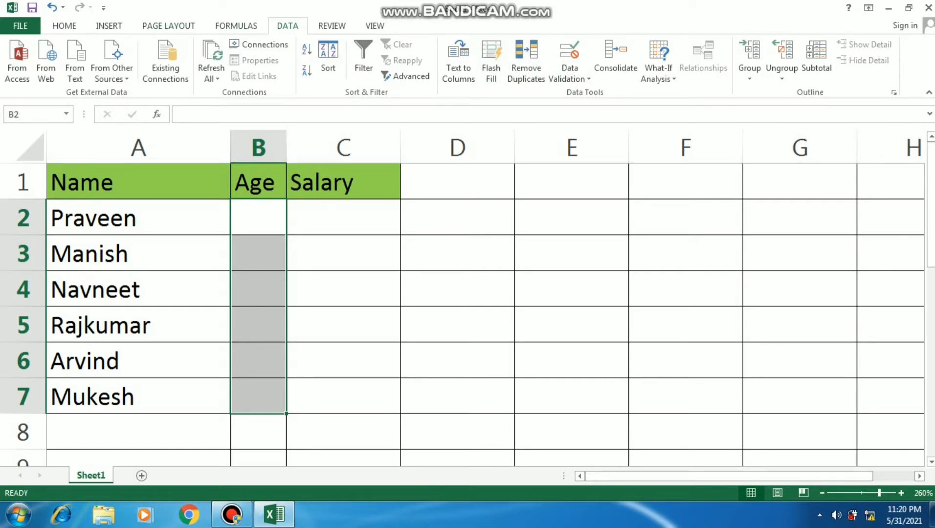
left_click(64, 26)
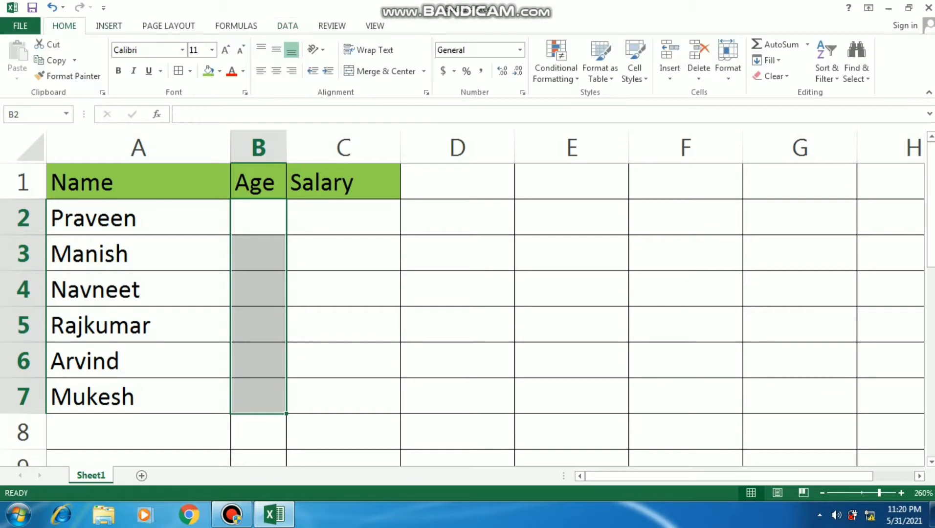
left_click(109, 26)
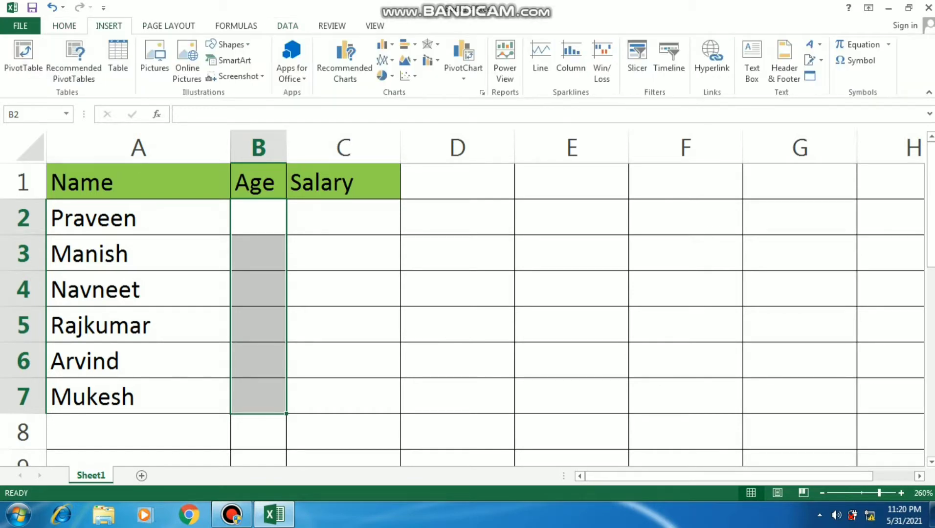
left_click(288, 26)
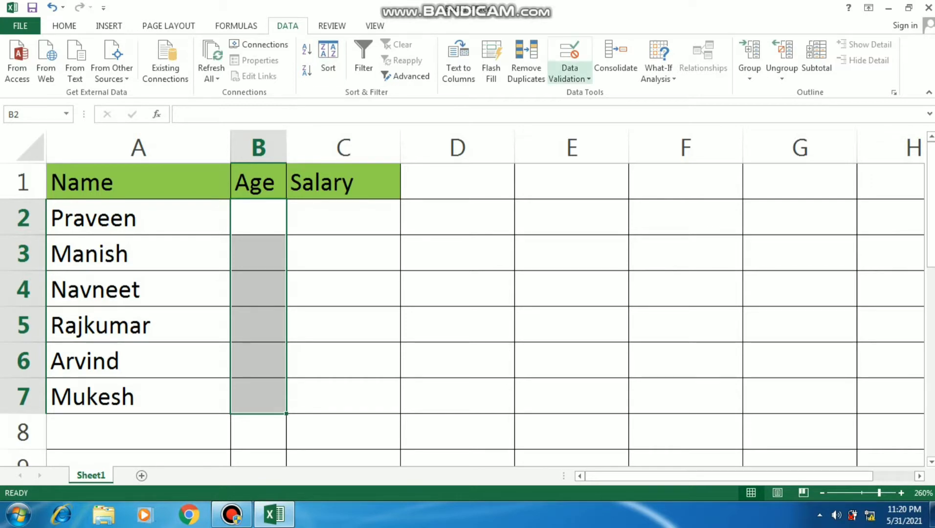
left_click(570, 69)
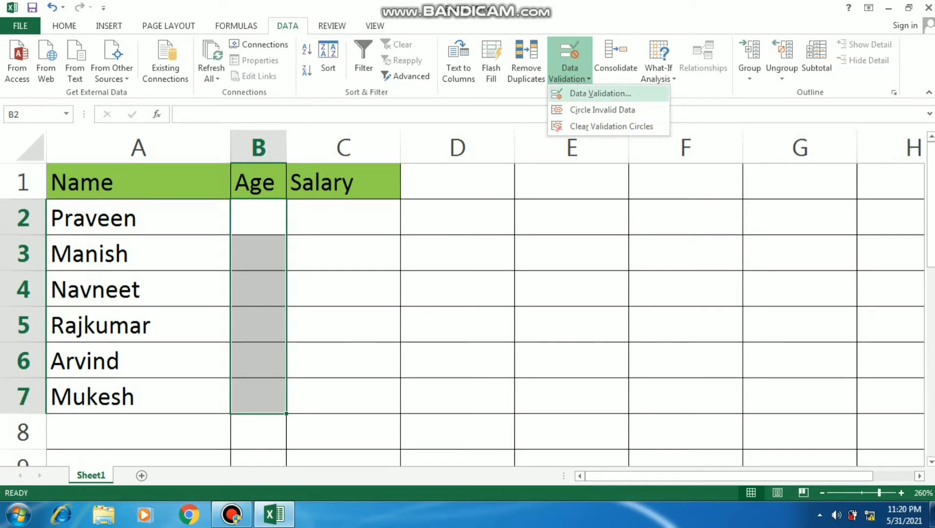
left_click(601, 93)
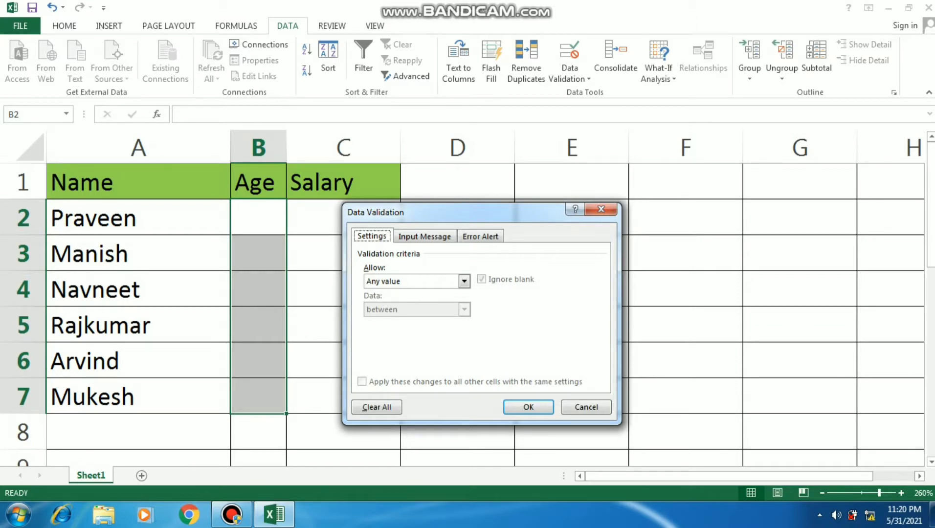
Step: Look through the data types that the validation rule can allow for the Age cells
left_click(464, 281)
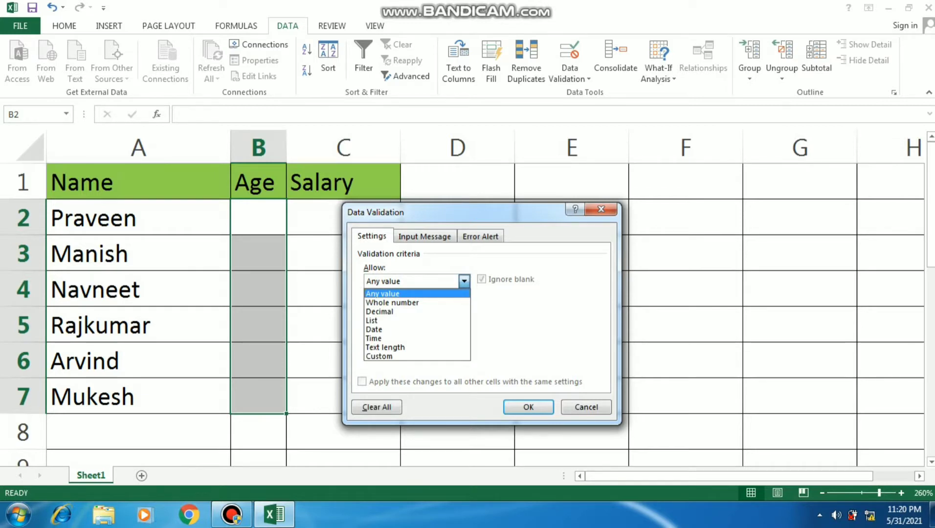
key("Down")
key("Down")
key("Down")
key("Down")
key("Down")
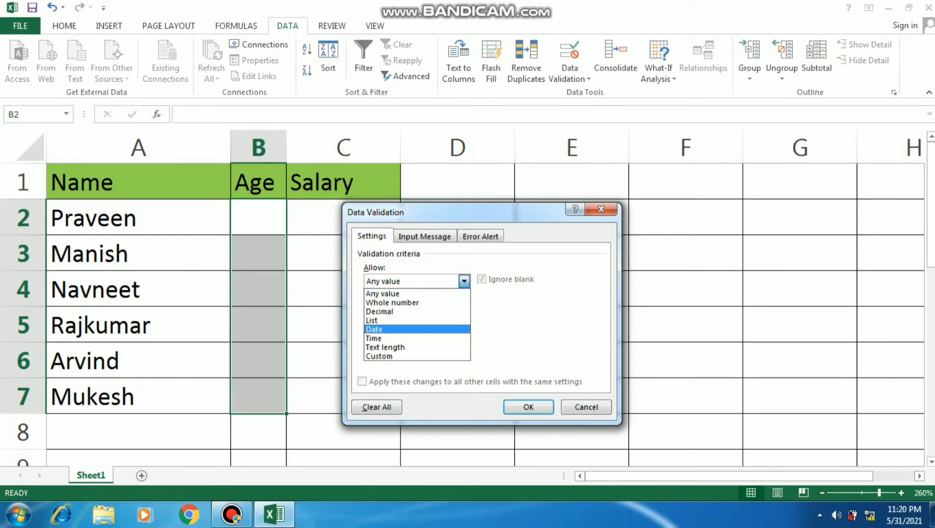
key("Down")
key("Up")
key("Up")
key("Up")
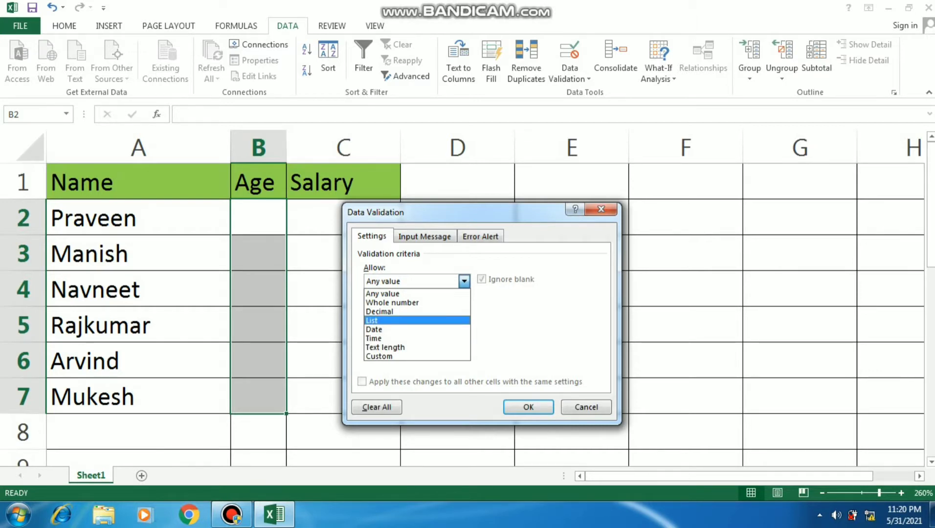
key("Up")
key("Up")
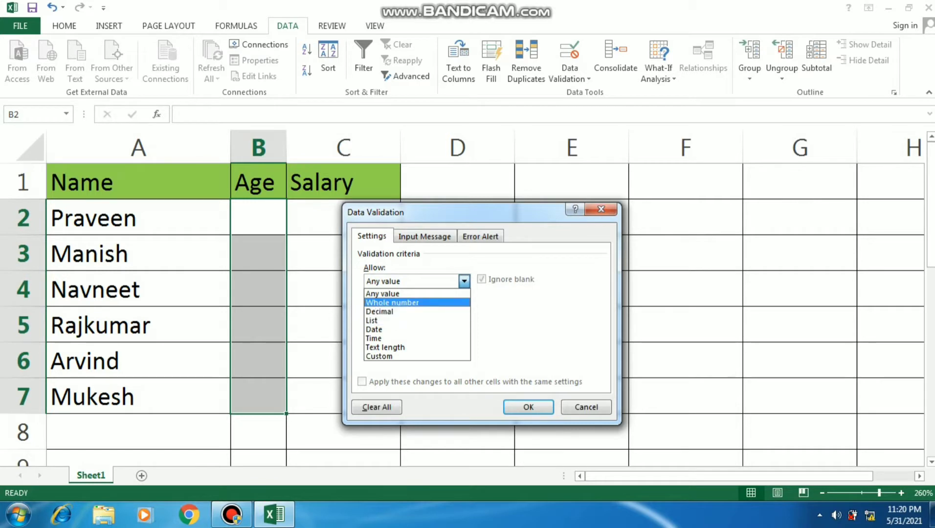
key("Up")
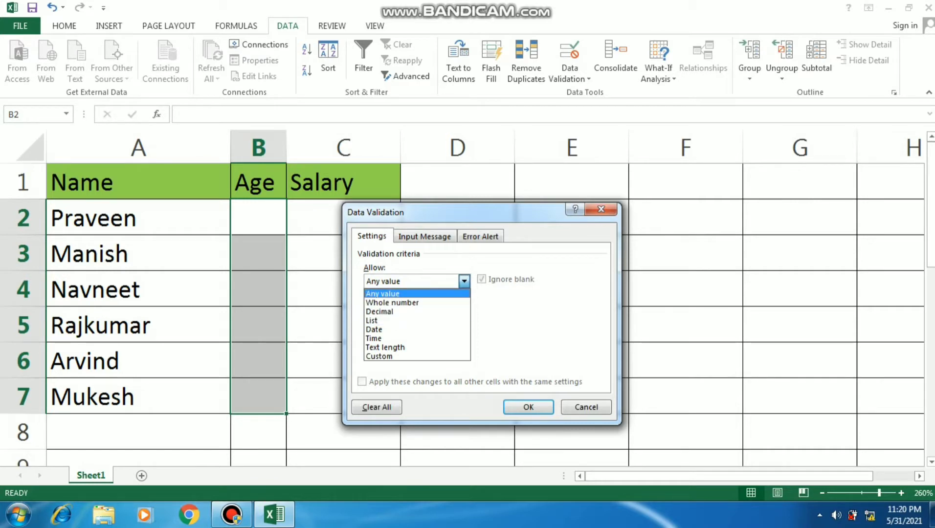
key("Down")
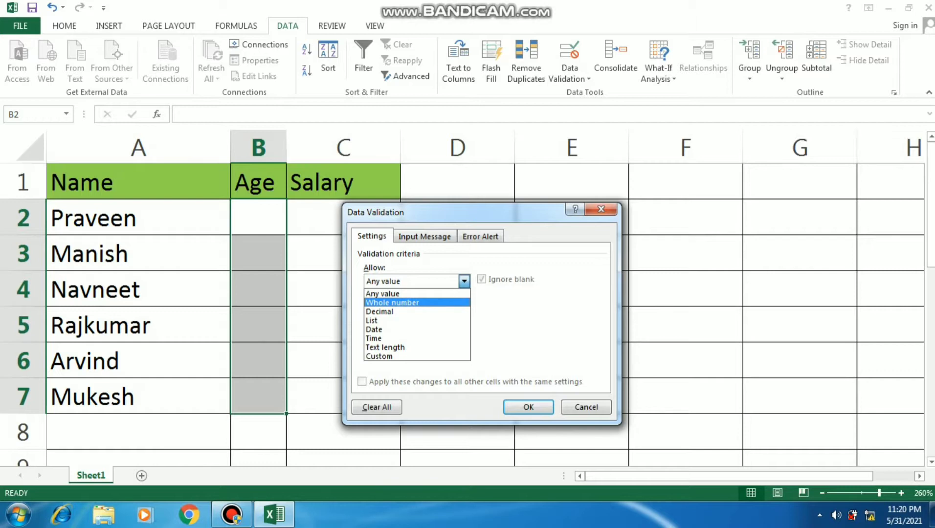
key("Down")
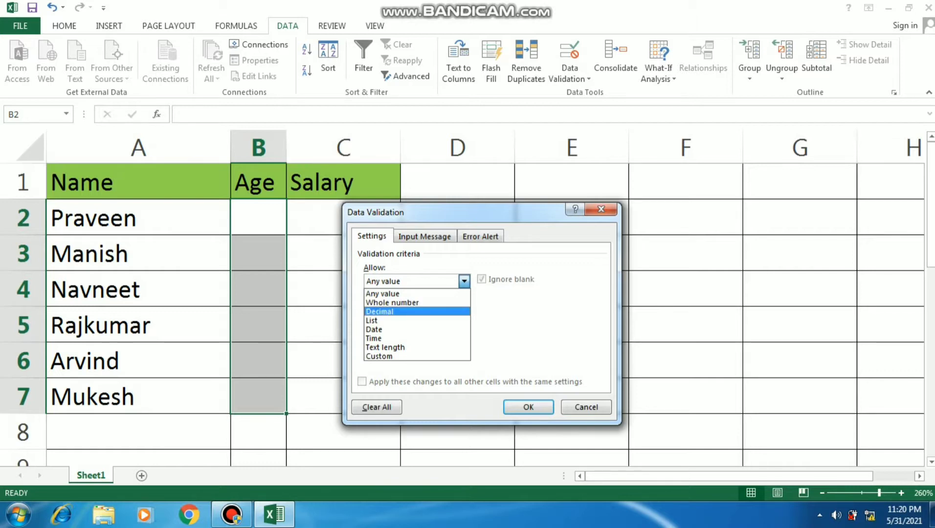
key("Down")
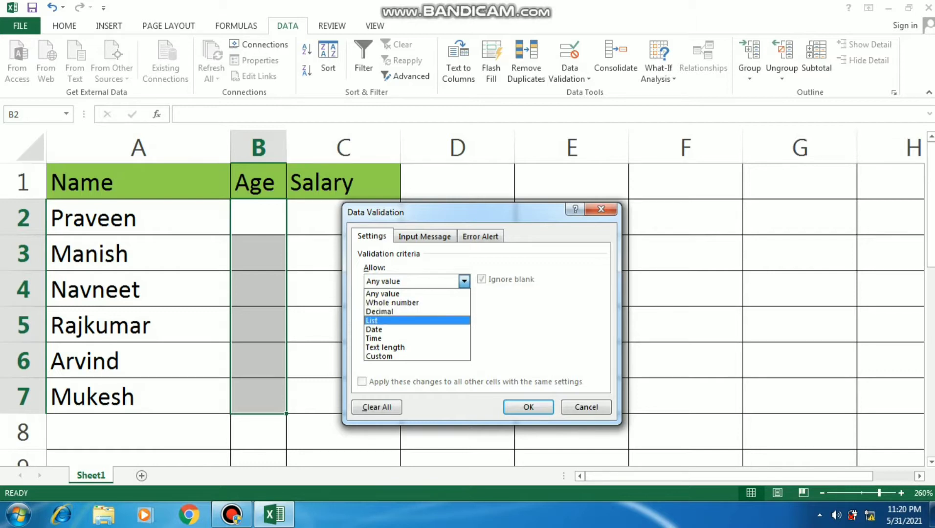
key("Up")
key("Up")
key("Up")
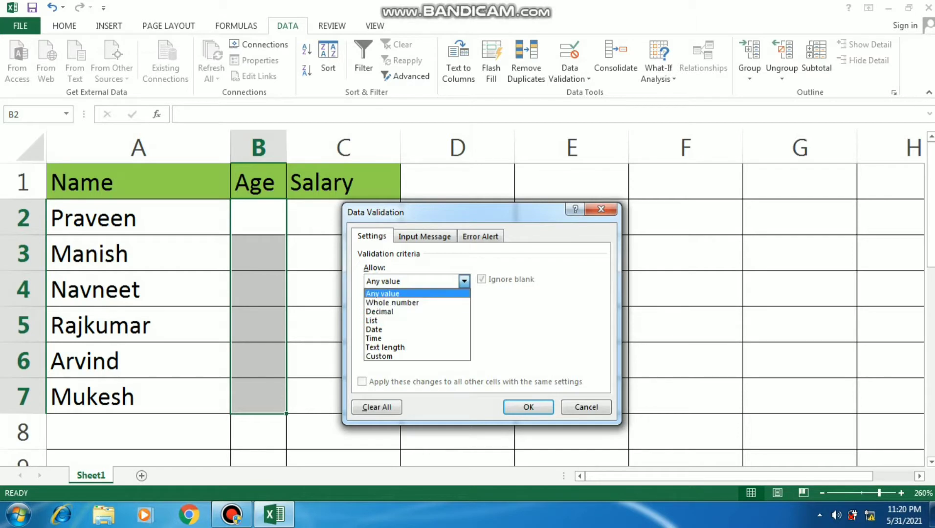
Step: Set the Age validation rule to allow whole numbers with the between condition
key("Down")
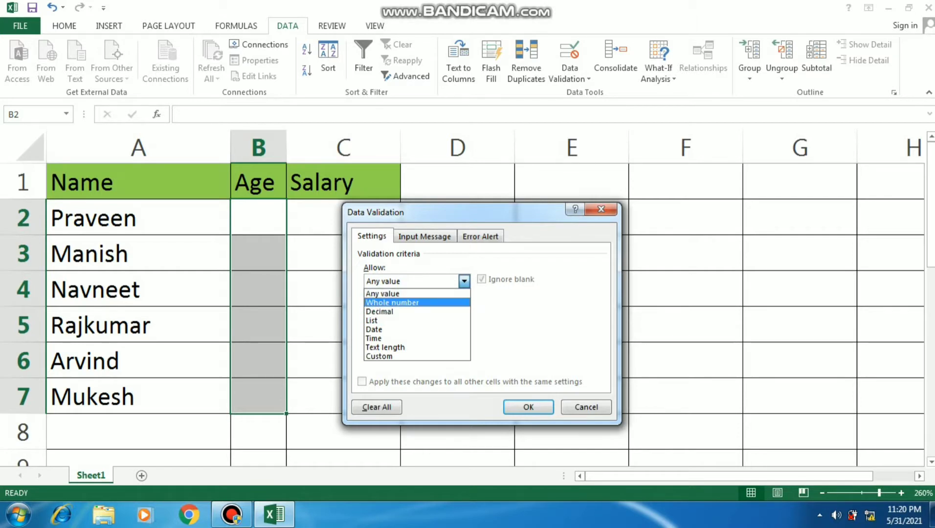
key("Return")
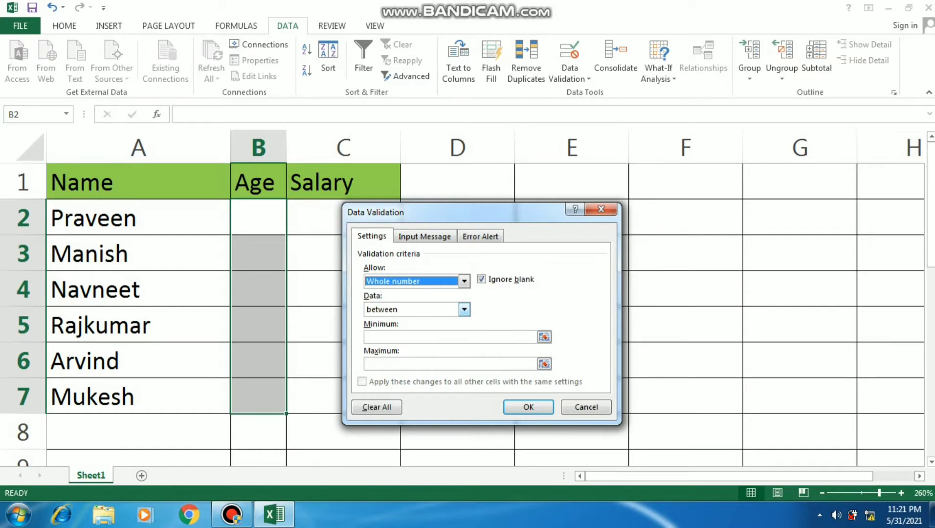
left_click(465, 310)
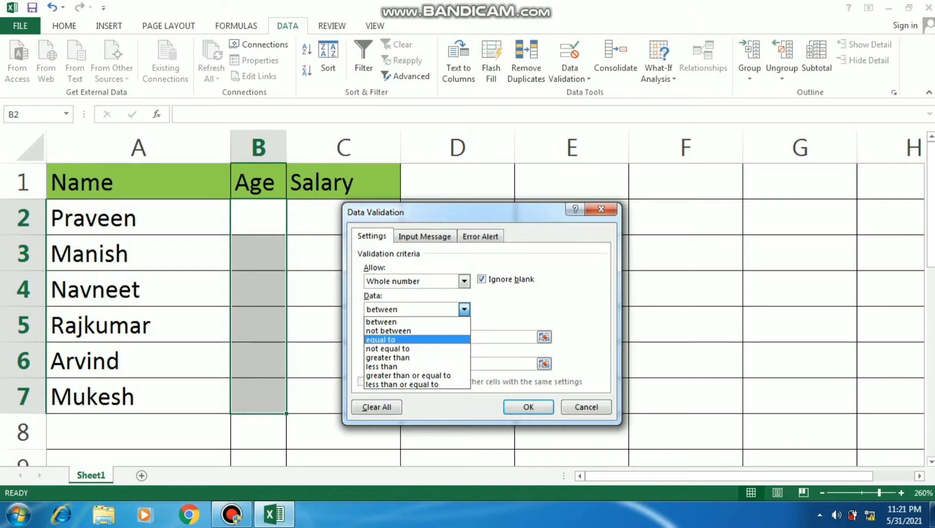
left_click(416, 322)
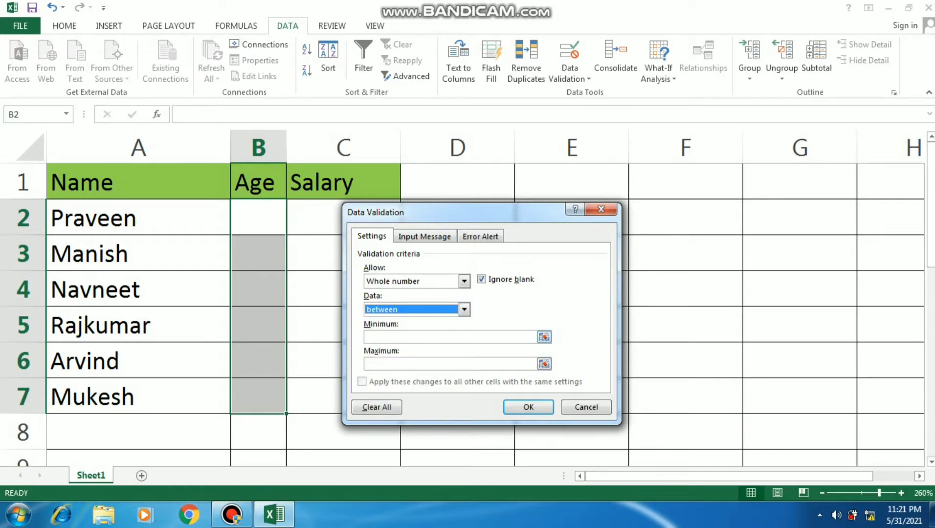
Step: Set the rule's minimum to 20 and maximum to 60, and apply it to the Age cells
left_click(450, 337)
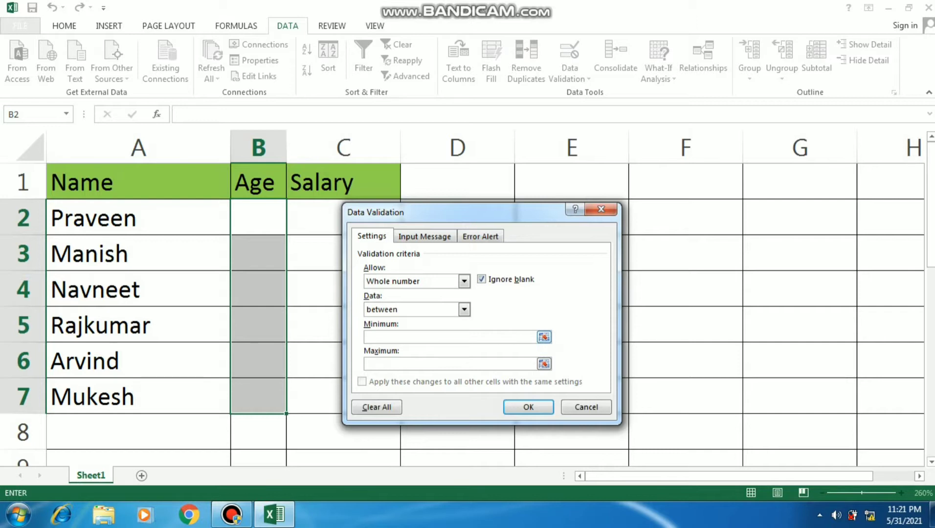
type("20")
key("Tab")
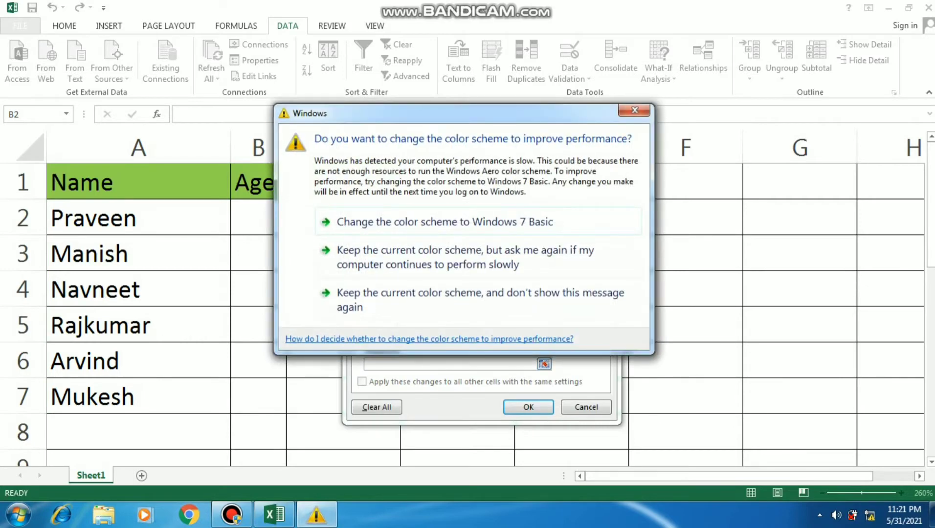
left_click(635, 111)
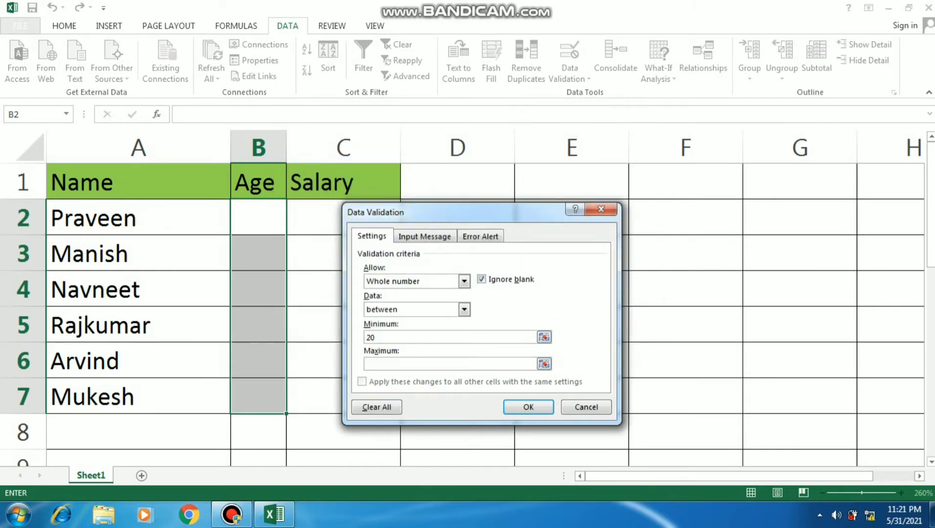
type("60")
key("Return")
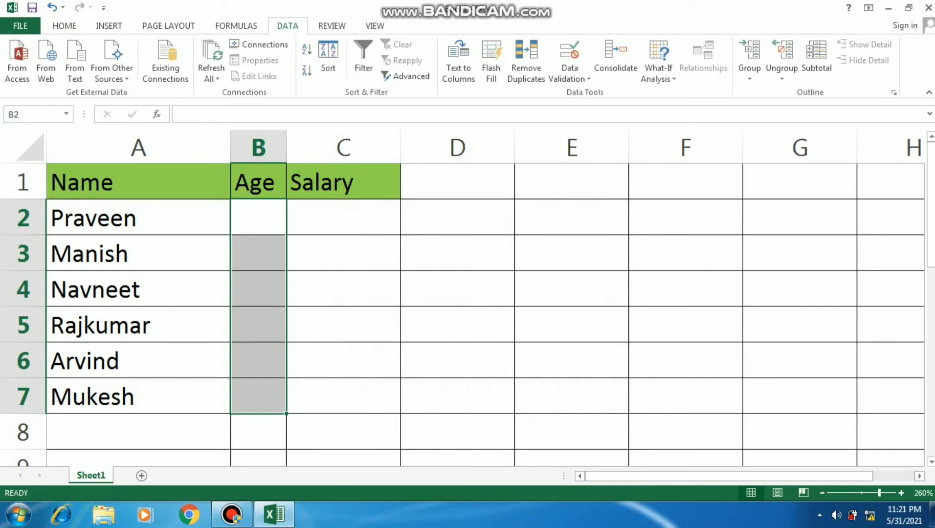
left_click(344, 254)
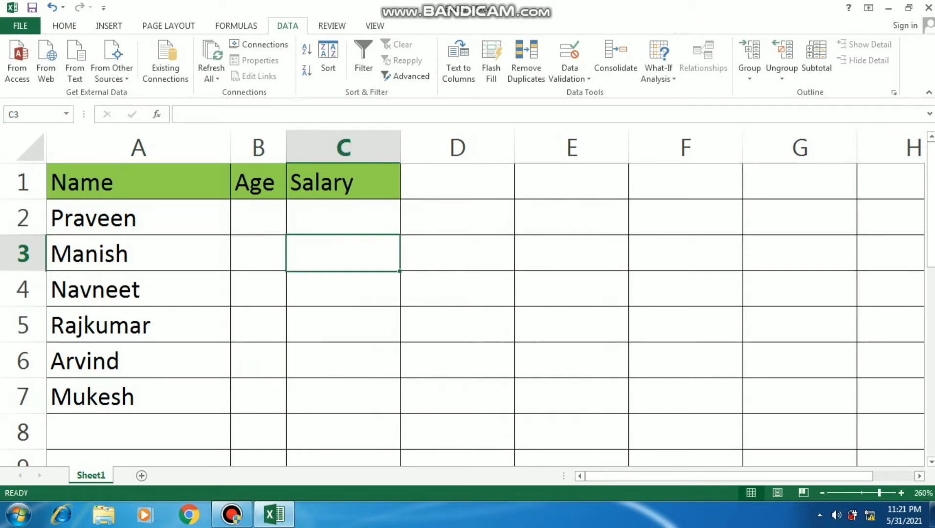
Step: Reopen the Data Validation settings for the Age cells B2:B7
left_click(258, 218)
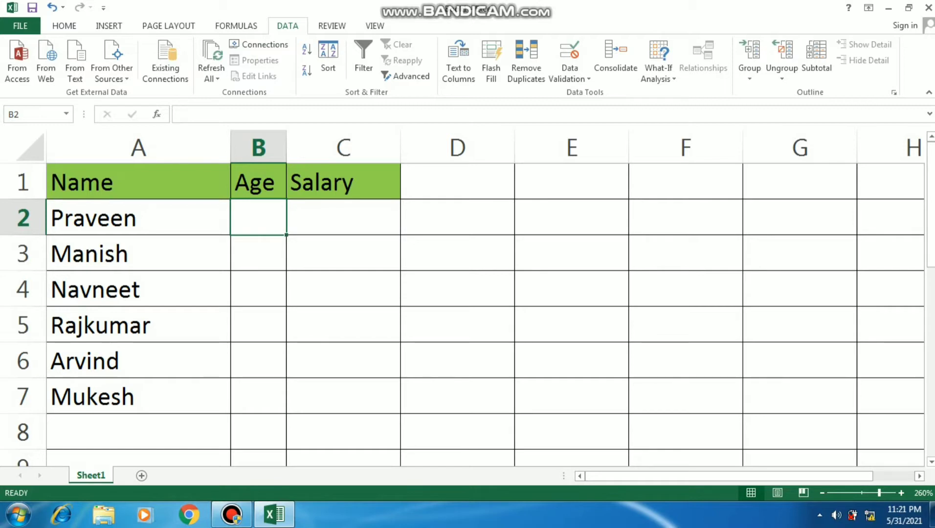
key("shift+Down")
key("shift+Down")
key("shift+Down")
key("shift+Down")
key("shift+Down")
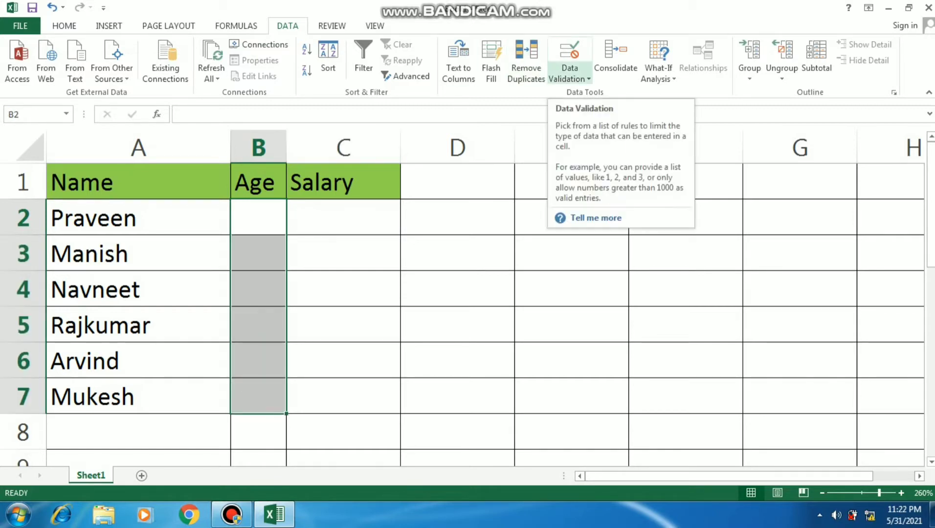
left_click(570, 73)
left_click(597, 92)
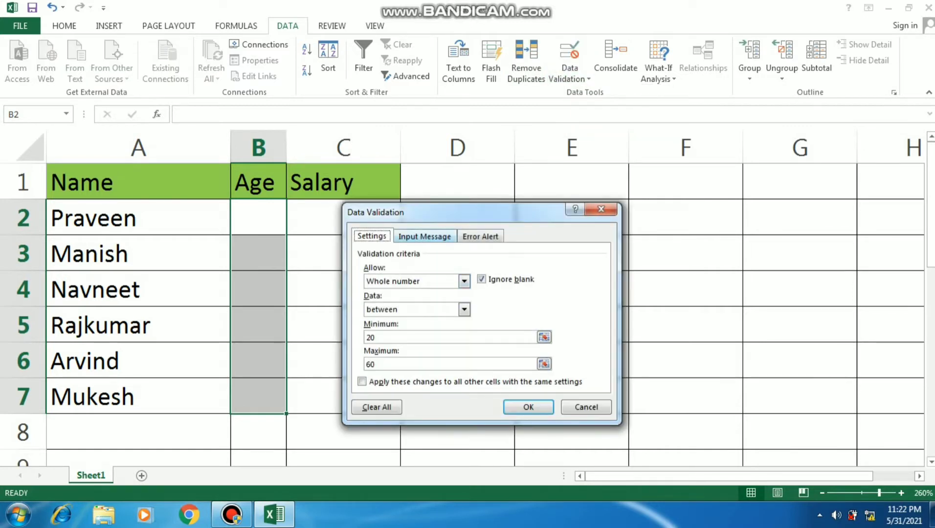
Step: Add an input message titled "Hi" with the text "Please Enter between 20 to 60 years"
left_click(424, 237)
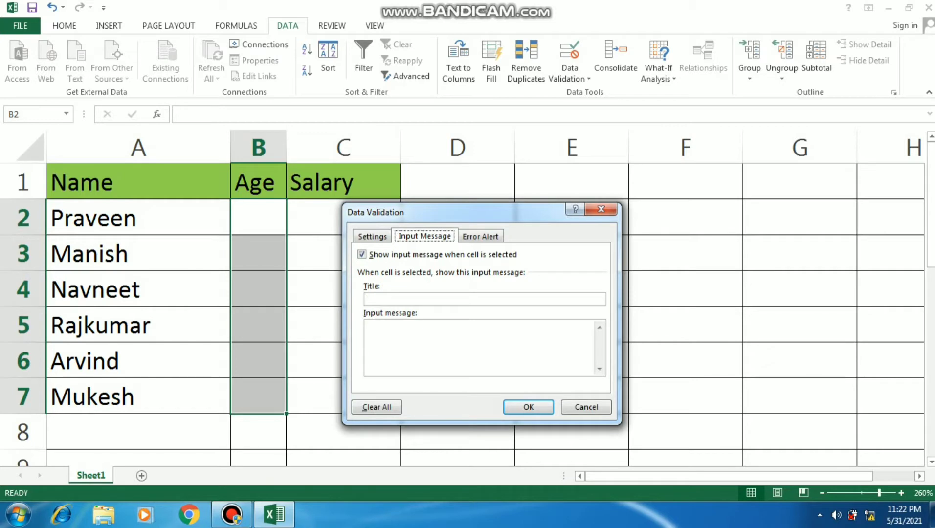
left_click(424, 299)
type("Hi")
left_click(368, 327)
type("Plea")
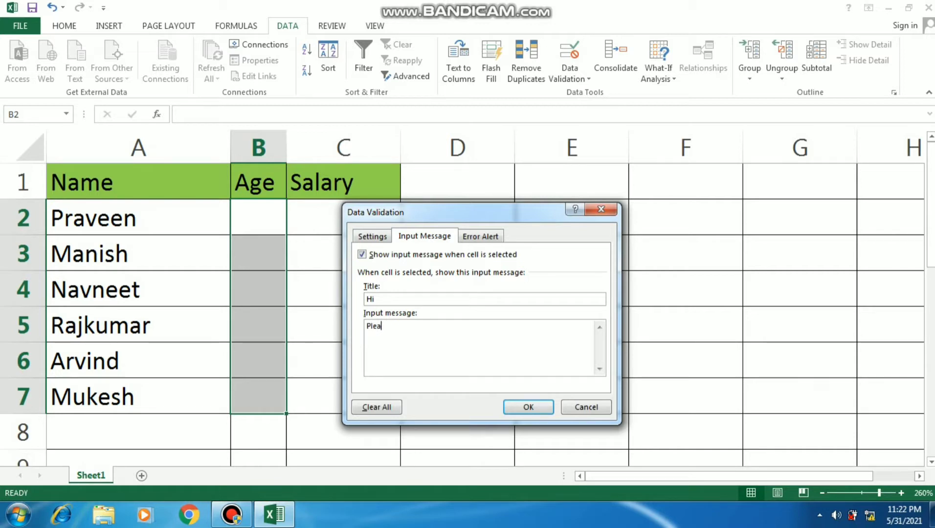
type("se Enter between 20 to 60 ")
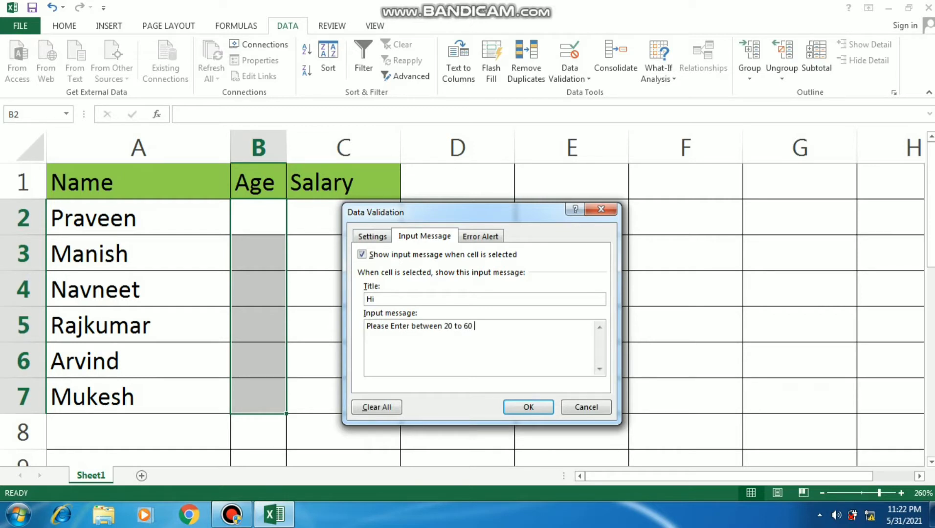
type("years")
Step: Add a Stop error alert titled "Are you Mad" with the message "I have Allready Said 20 to 60", and apply the validation settings
left_click(481, 236)
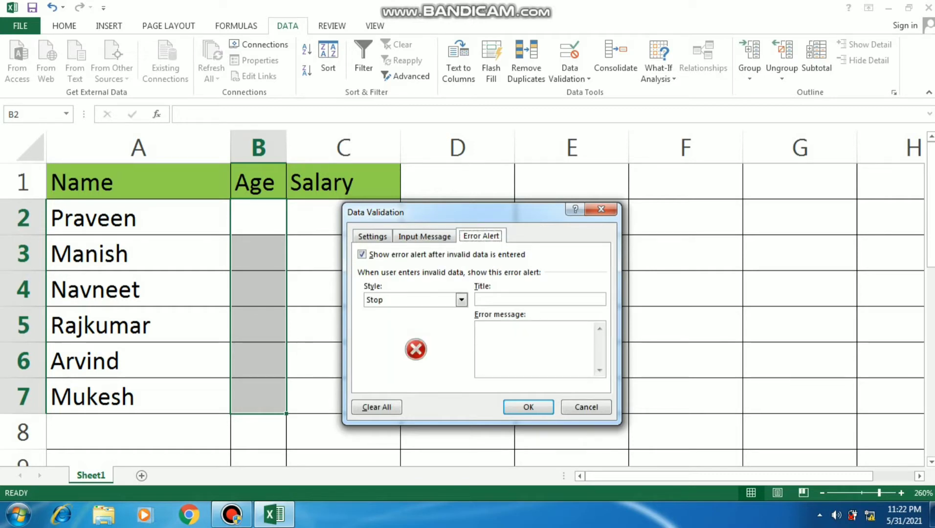
left_click(462, 299)
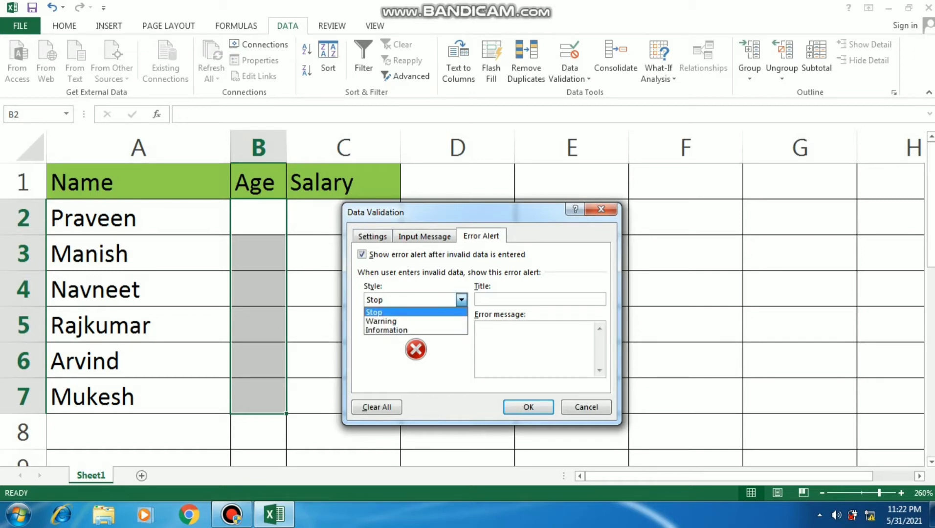
left_click(416, 312)
left_click(509, 300)
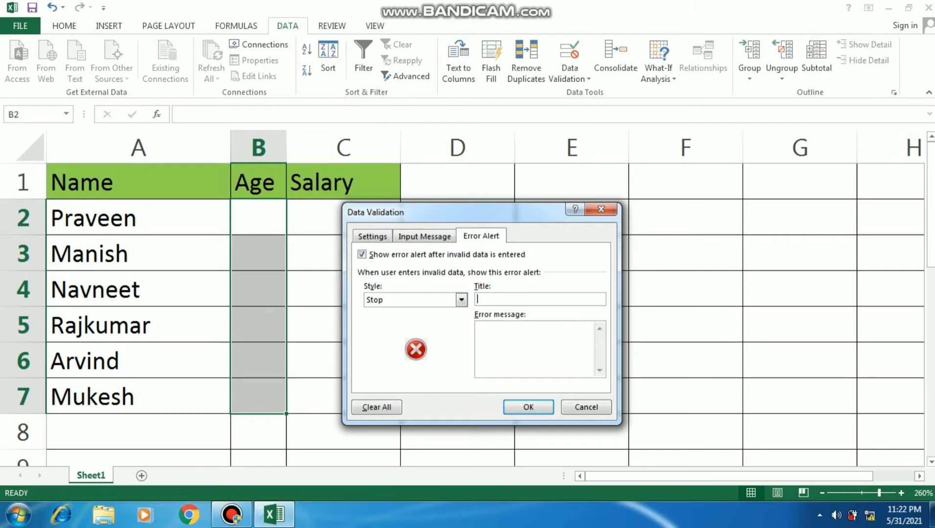
type("Are you Mad")
left_click(479, 329)
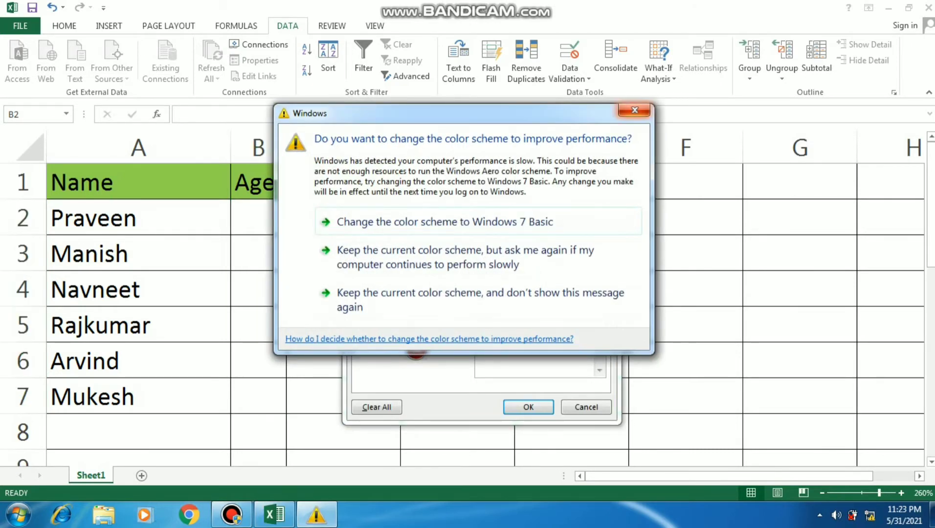
left_click(635, 111)
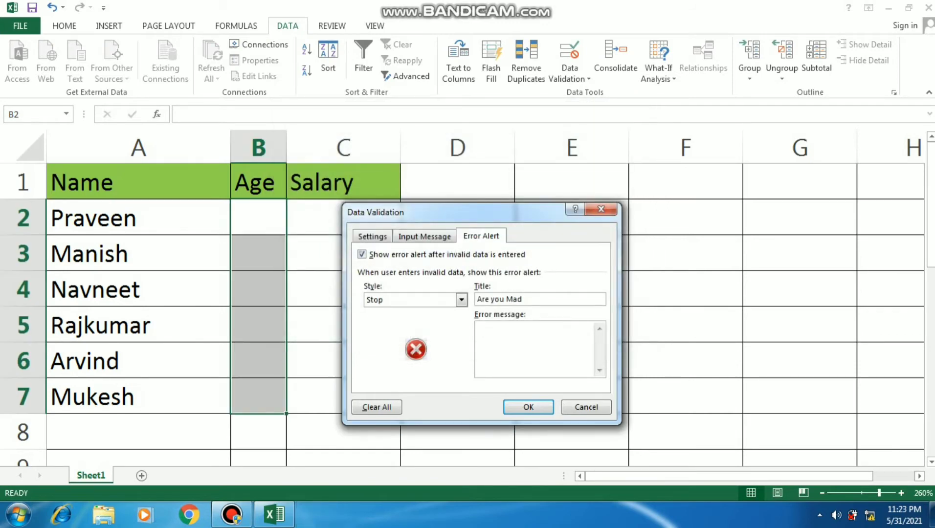
type("I have Allready Said 20 t")
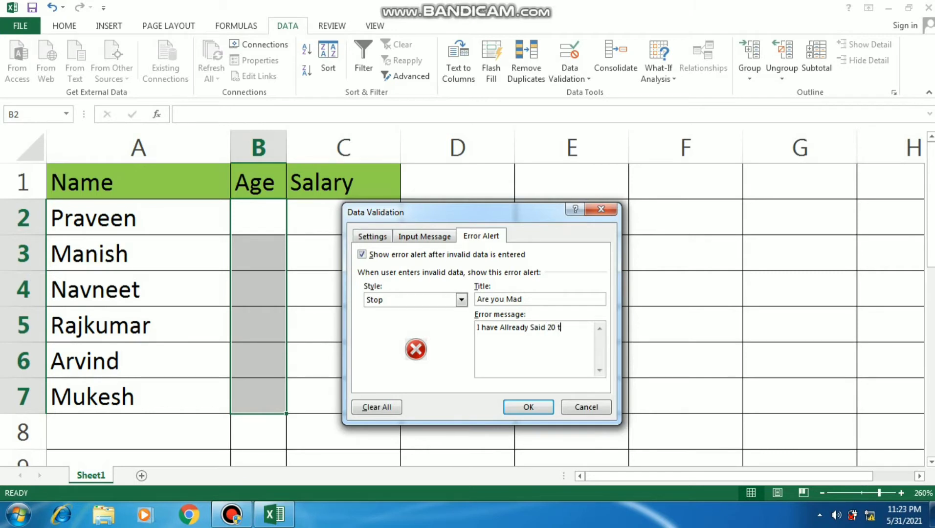
type("o 60")
left_click(529, 407)
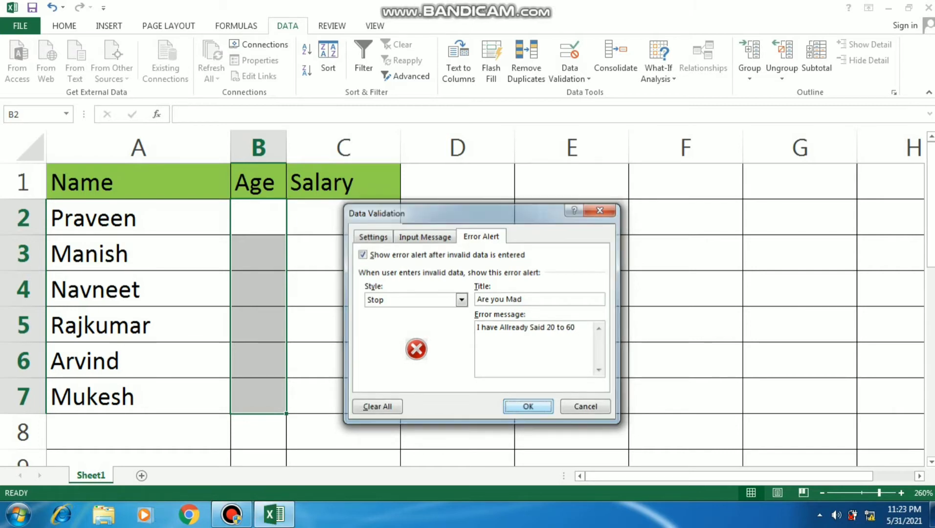
Step: Check the input message on Age cell B2 after selecting cells outside the Age column
left_click(572, 325)
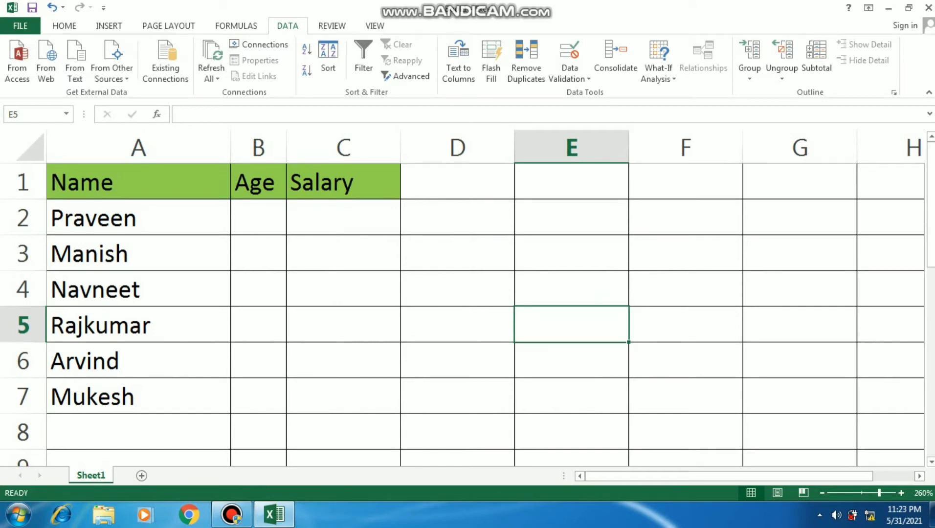
left_click(138, 254)
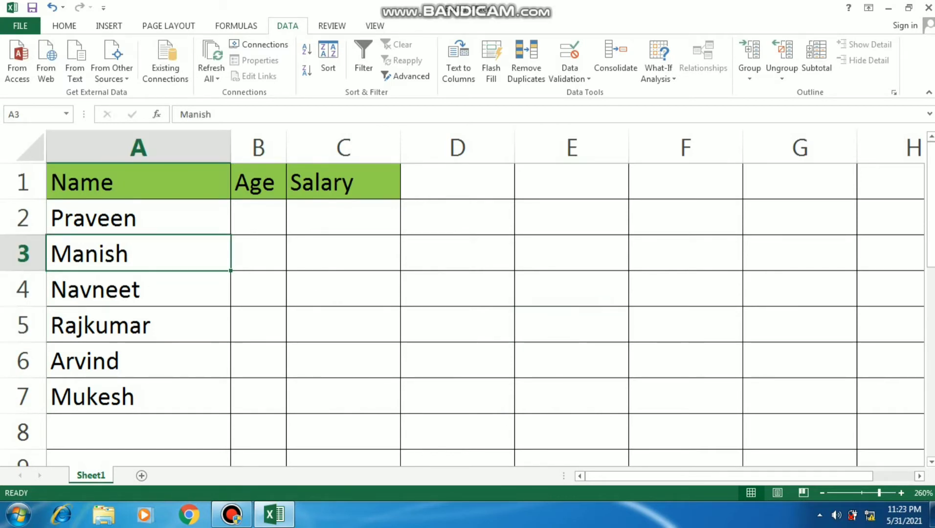
left_click(139, 289)
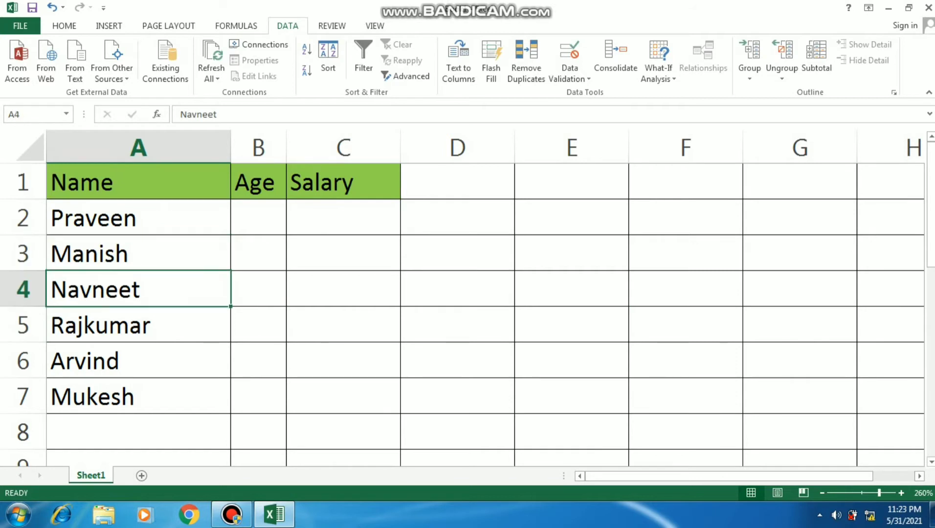
left_click(258, 218)
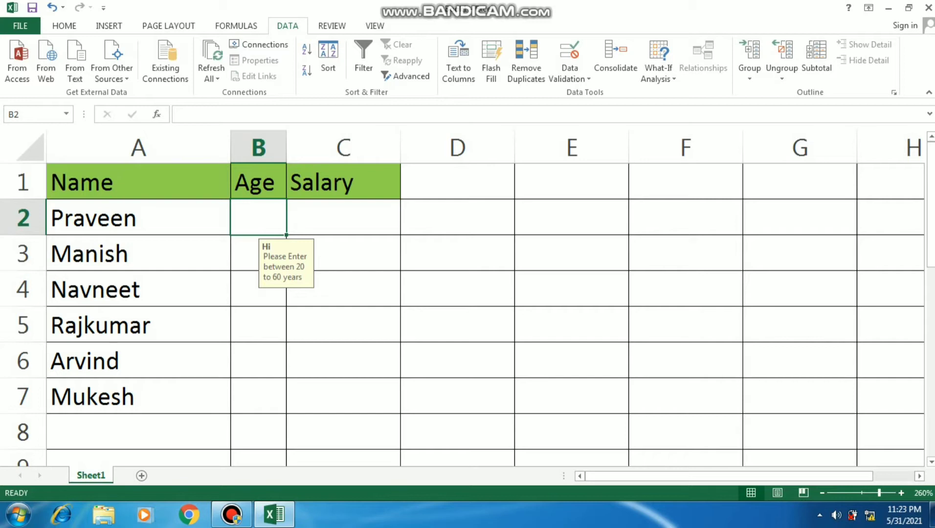
Step: Enter the ages 56 and 34 in cells B2 and B3
left_click(343, 217)
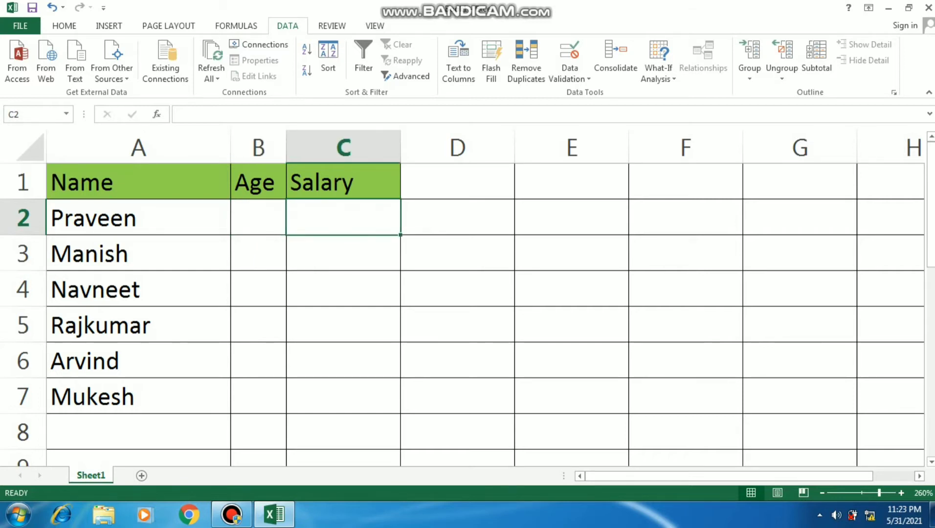
left_click(258, 217)
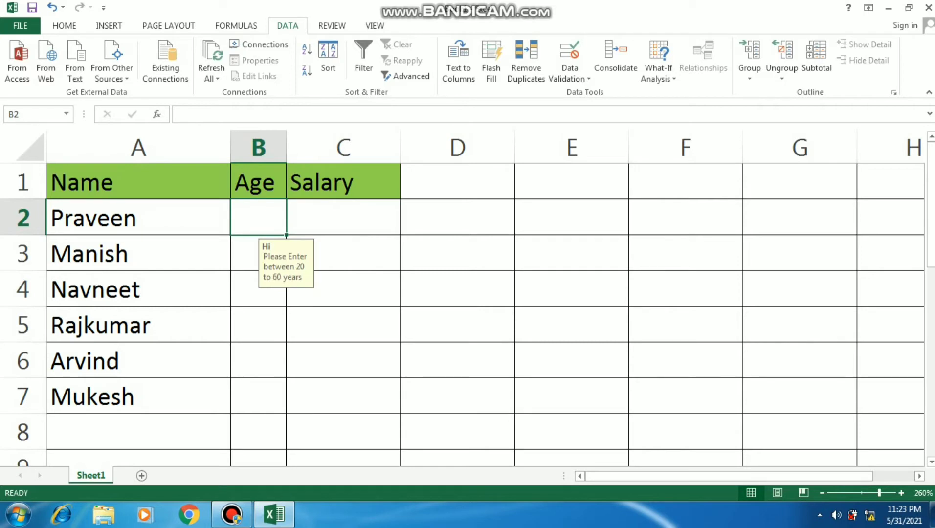
type("56")
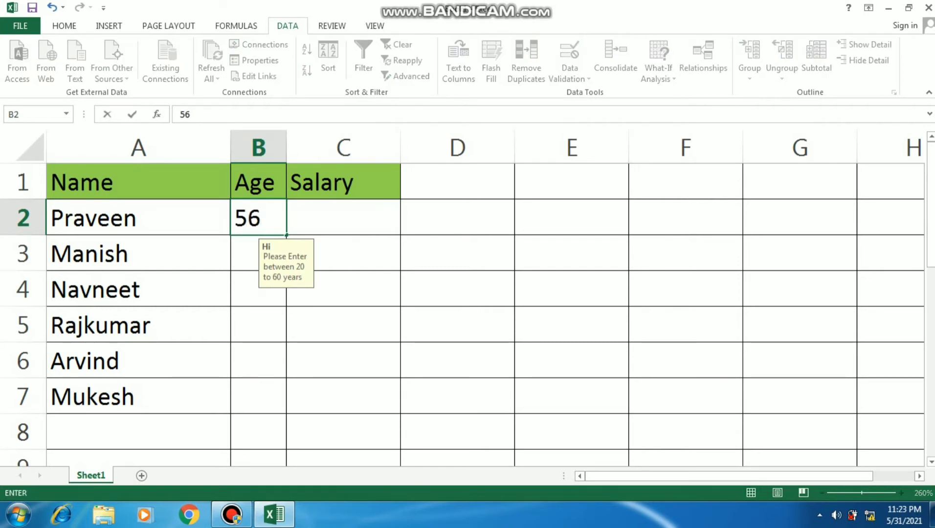
key("Return")
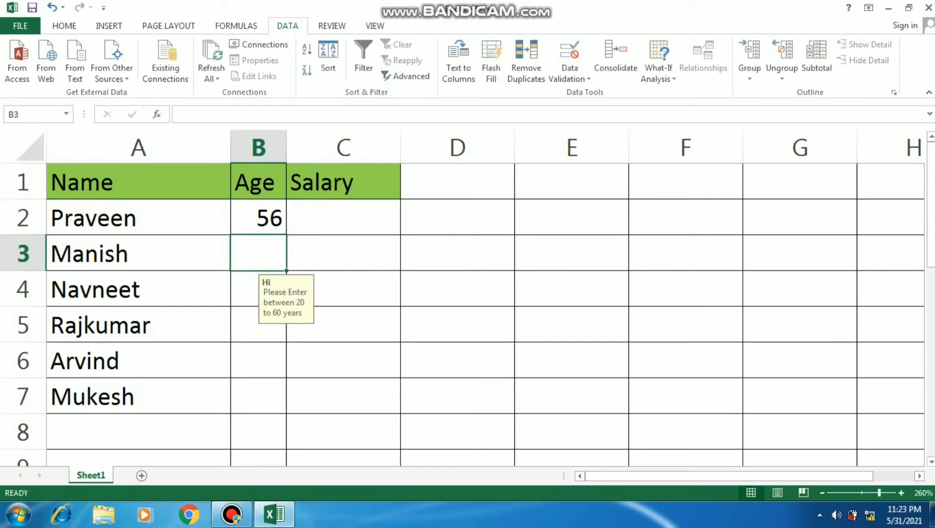
type("34")
key("Return")
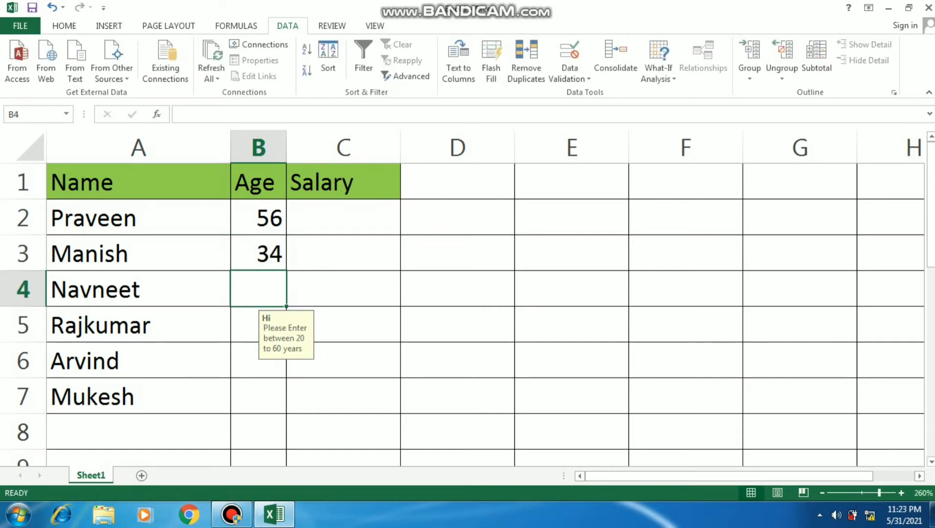
Step: Try the out-of-range ages 12 and 89 in cell B4 to test the validation rule
type("12")
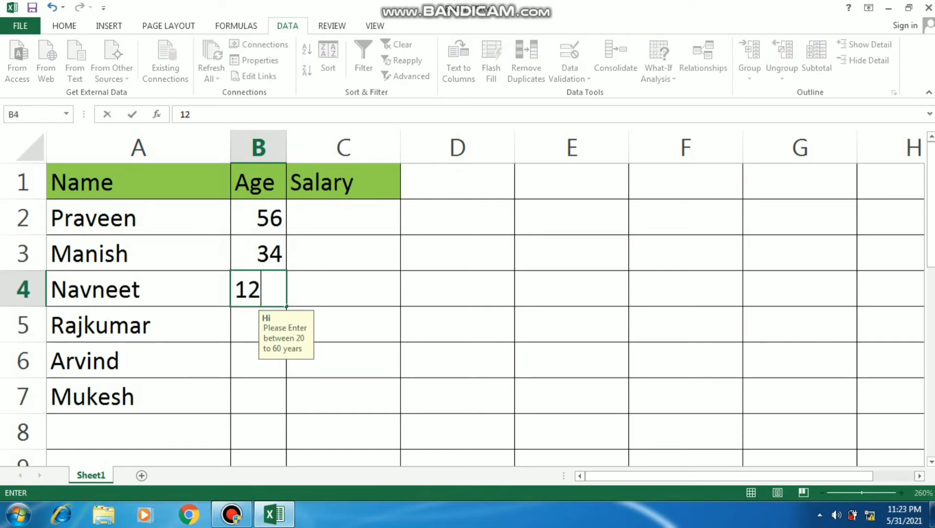
key("Return")
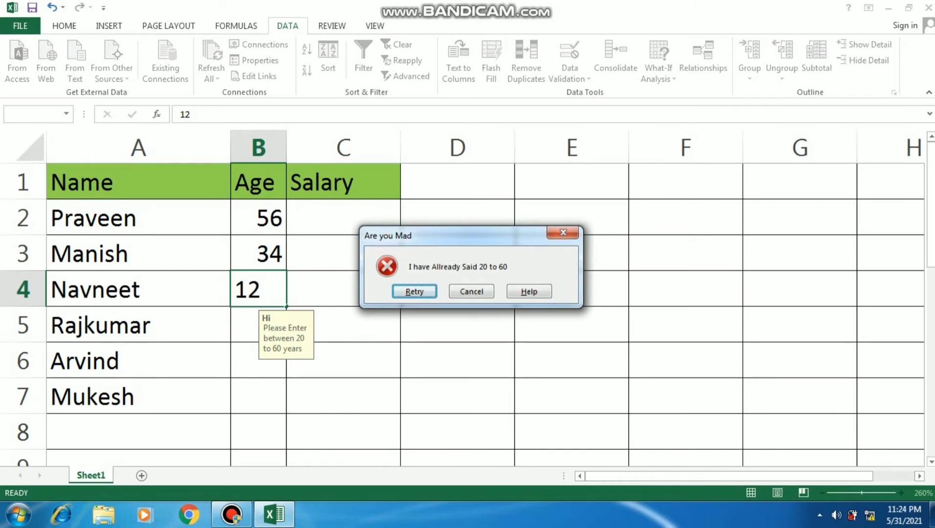
key("Return")
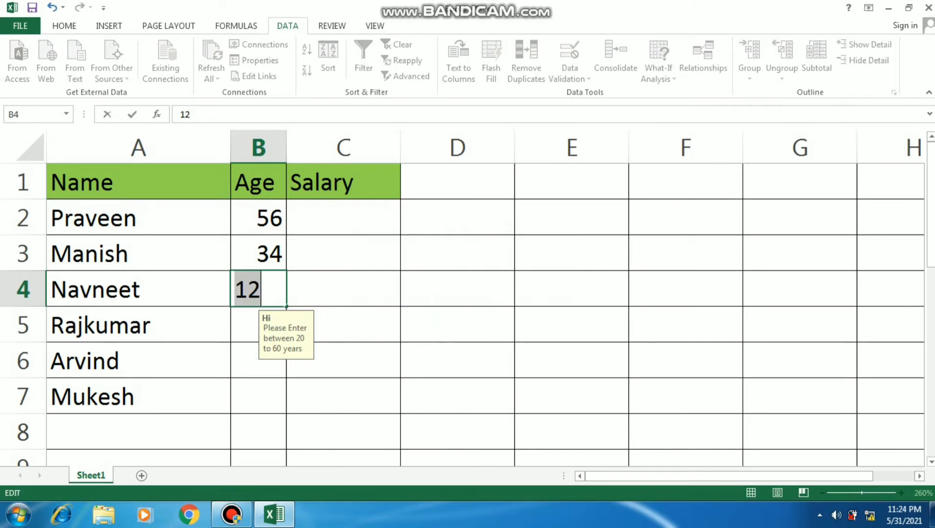
type("89")
key("Return")
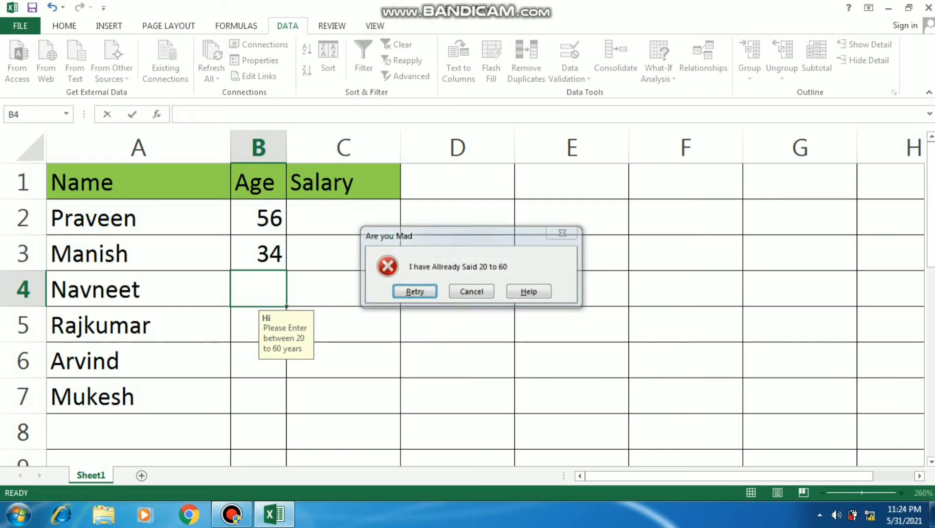
Step: Retry the rejected entry in cell B4 with an age of 60
key("Return")
type("60")
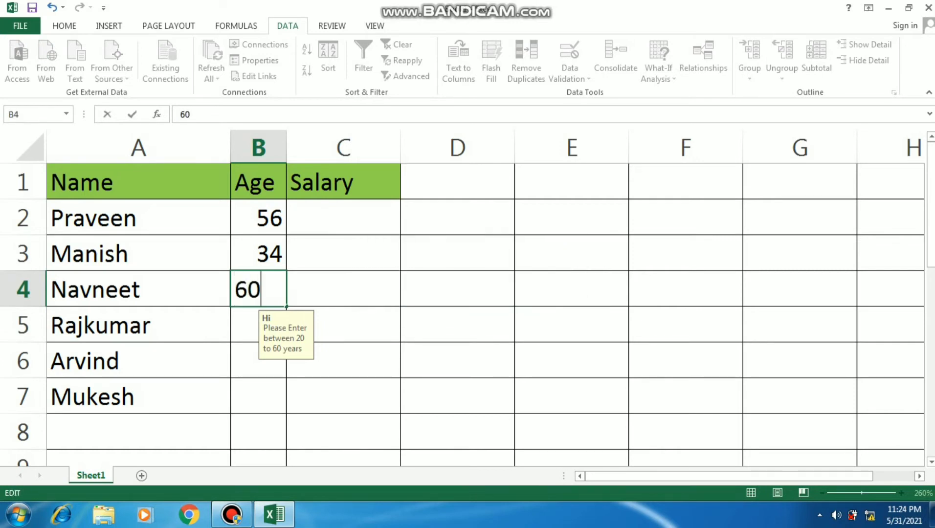
key("Return")
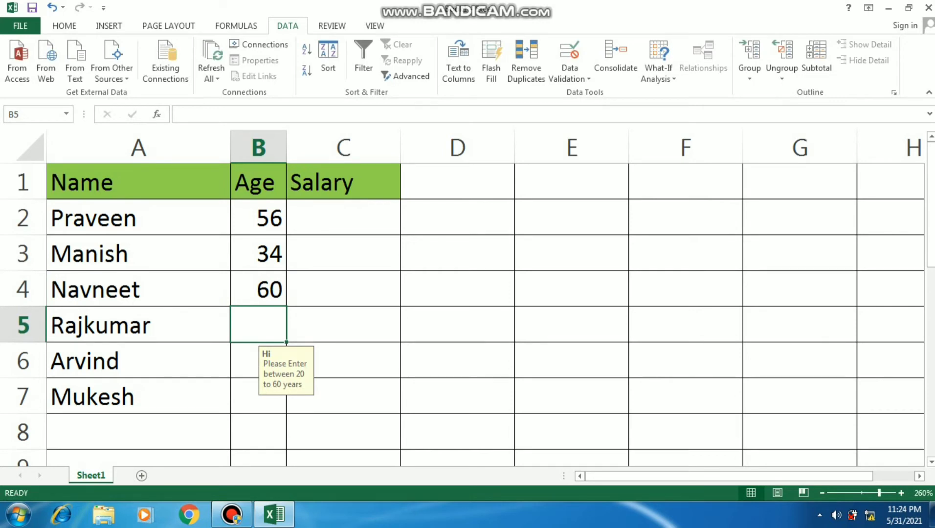
Step: Examine the input message on the Age cells by moving through the column down to B7 and back to B2
key("Up")
key("Down")
key("Down")
key("Down")
key("Down")
key("Up")
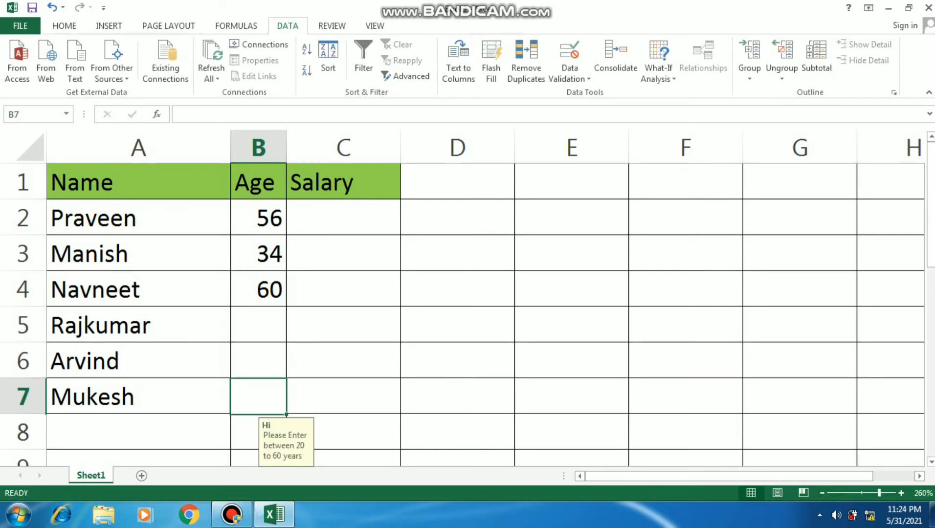
key("Up")
key("Up")
key("Up")
key("Up")
key("Up")
Step: Select the Salary cells C2:C7 and open their Data Validation settings
key("Right")
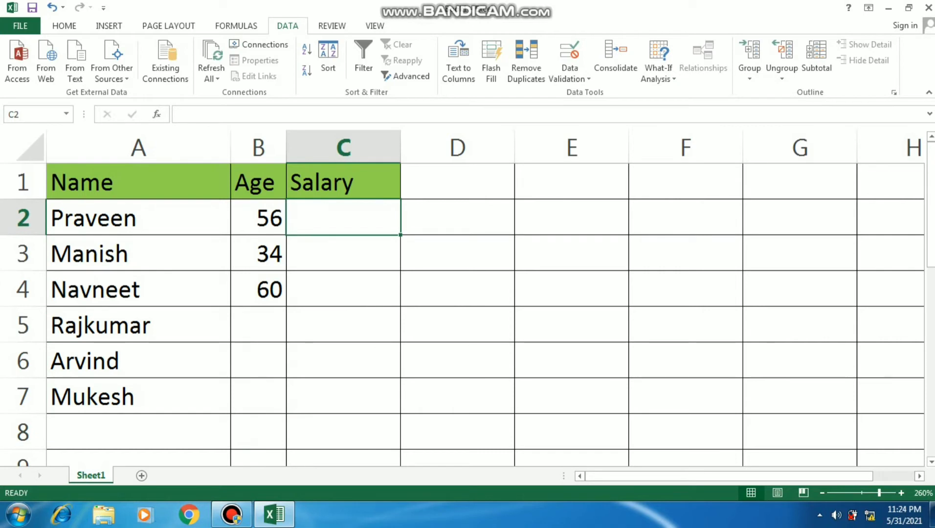
key("shift+Down")
key("shift+Down")
key("shift+Down")
key("shift+Down")
key("shift+Down")
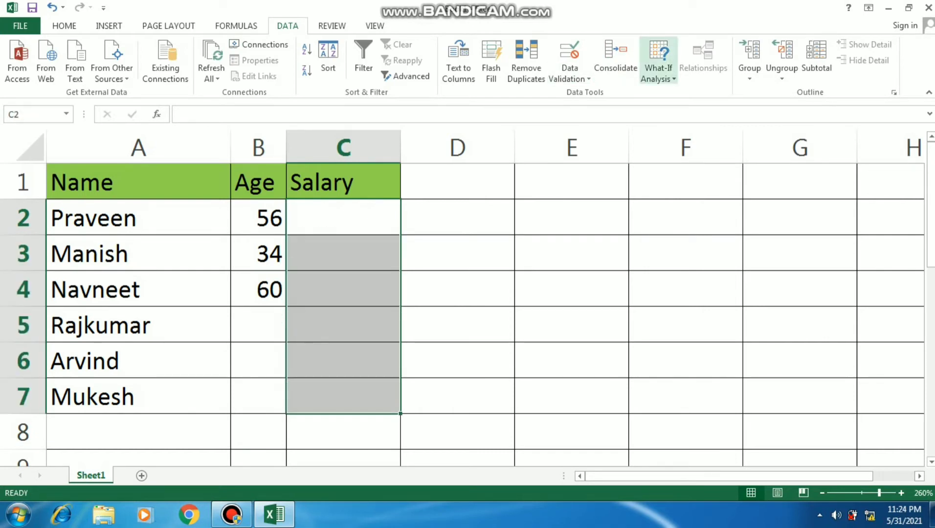
left_click(570, 77)
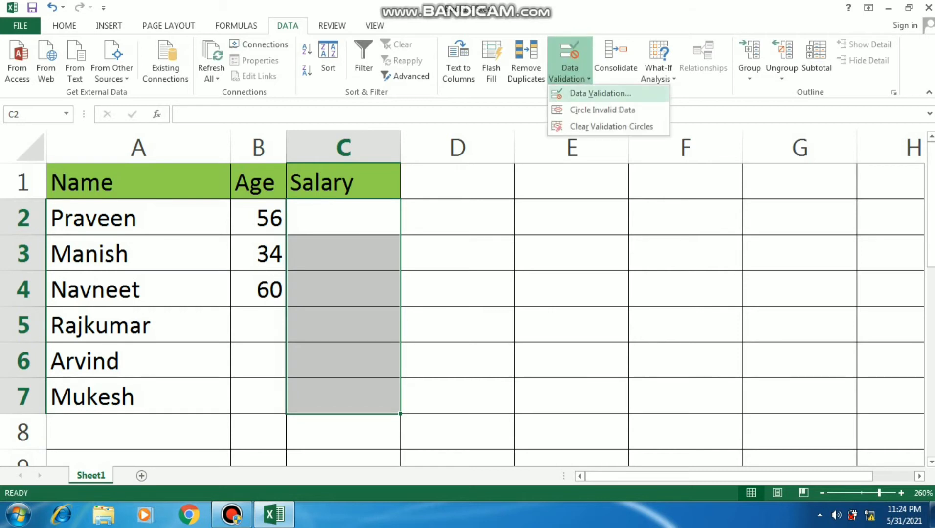
left_click(601, 92)
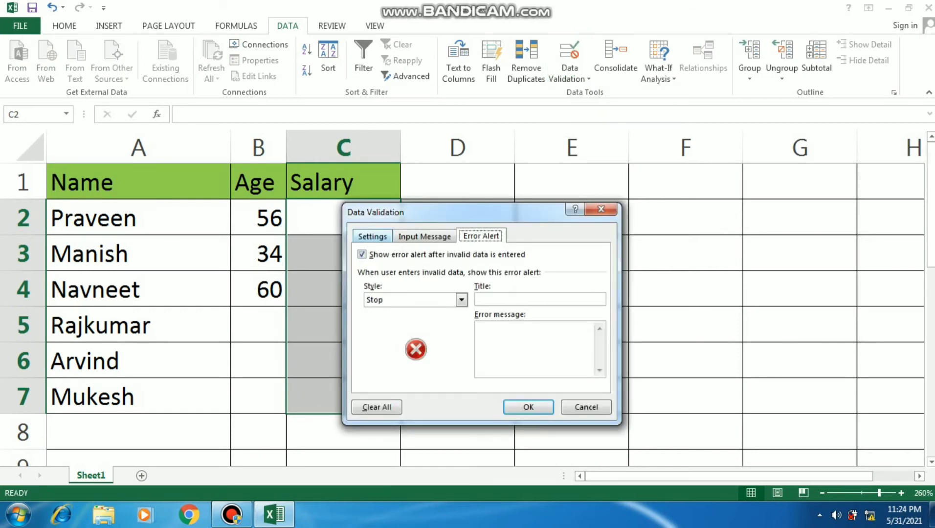
Step: Set the Salary validation criteria to whole numbers greater than 10000
left_click(374, 236)
left_click(464, 281)
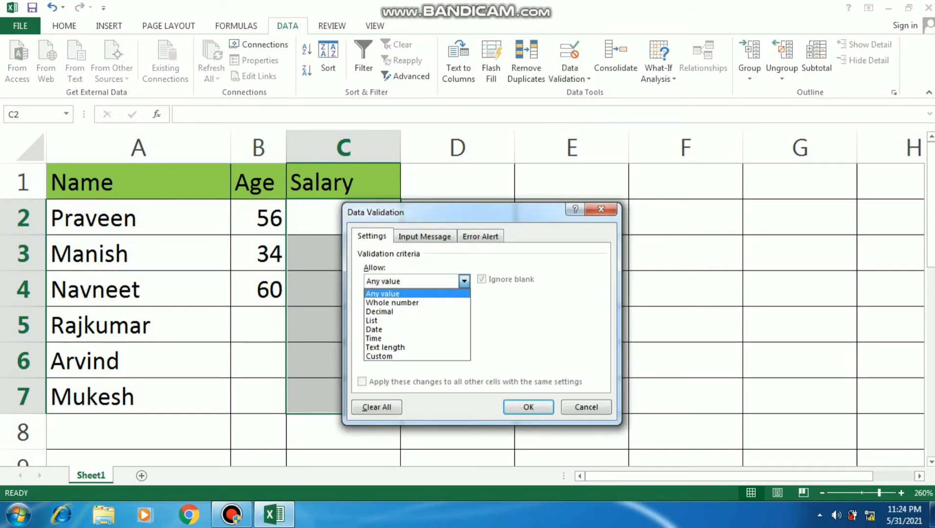
left_click(392, 303)
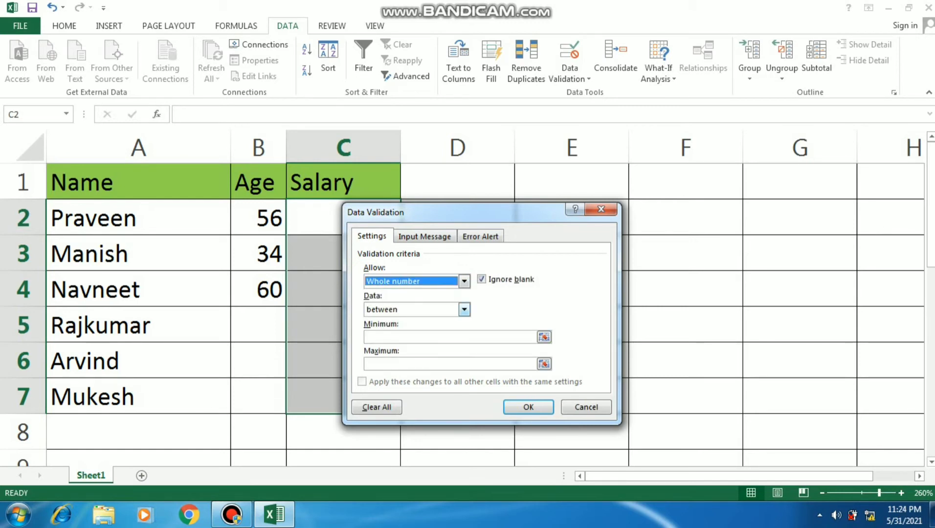
left_click(465, 310)
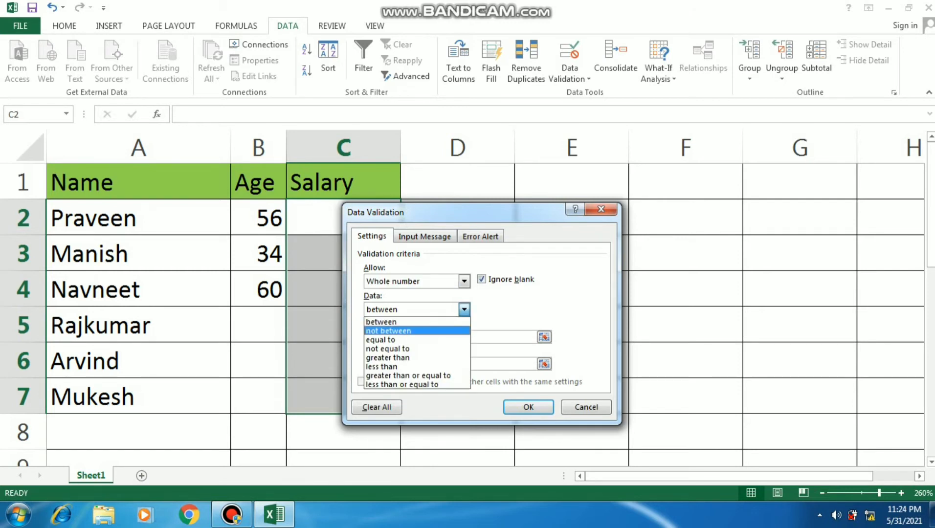
left_click(387, 358)
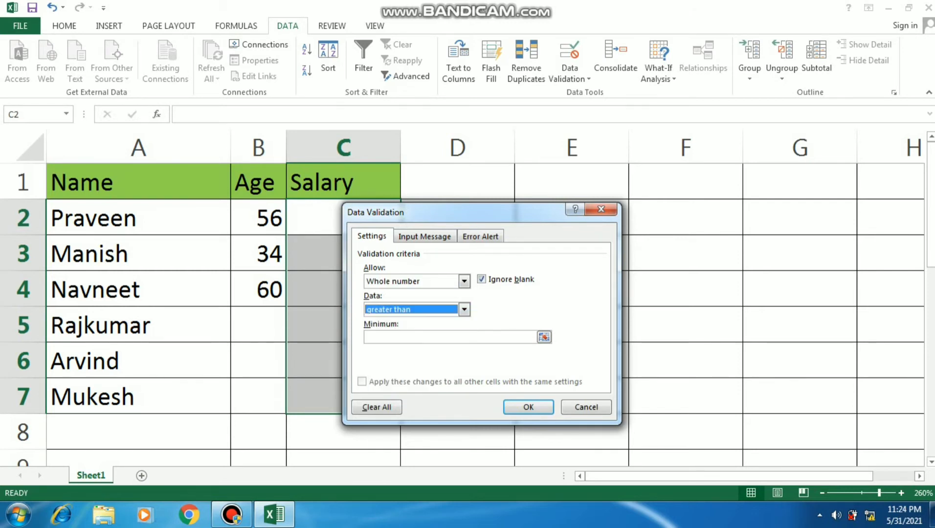
left_click(411, 338)
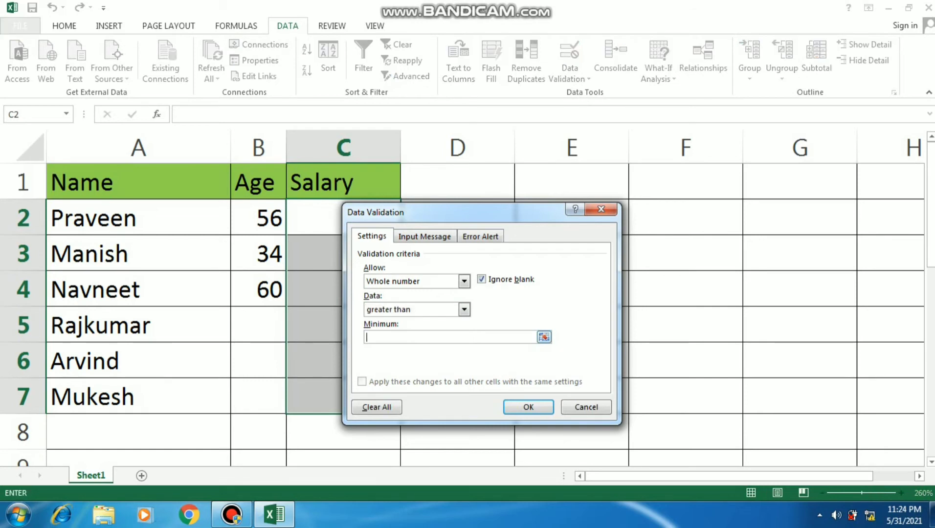
type("10000")
Step: Add an input message titled "Hello" with the text "Please Enter greater than 10000" for the Salary cells
left_click(425, 236)
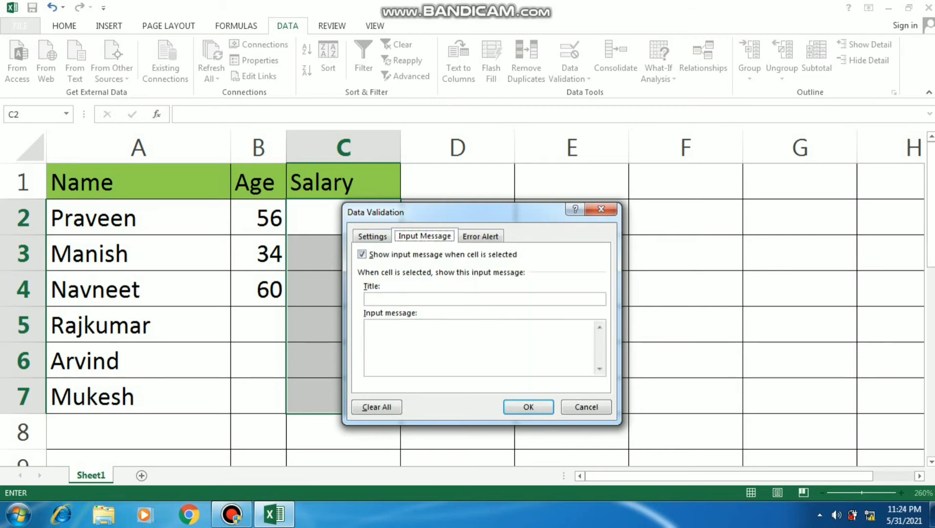
left_click(424, 299)
type("Hello")
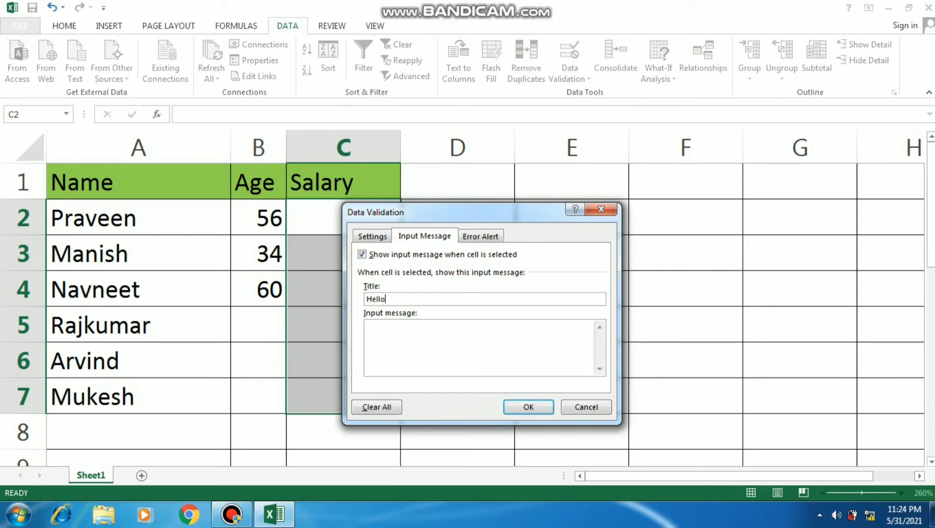
key("Tab")
type("Please Enter greater than")
type("10000")
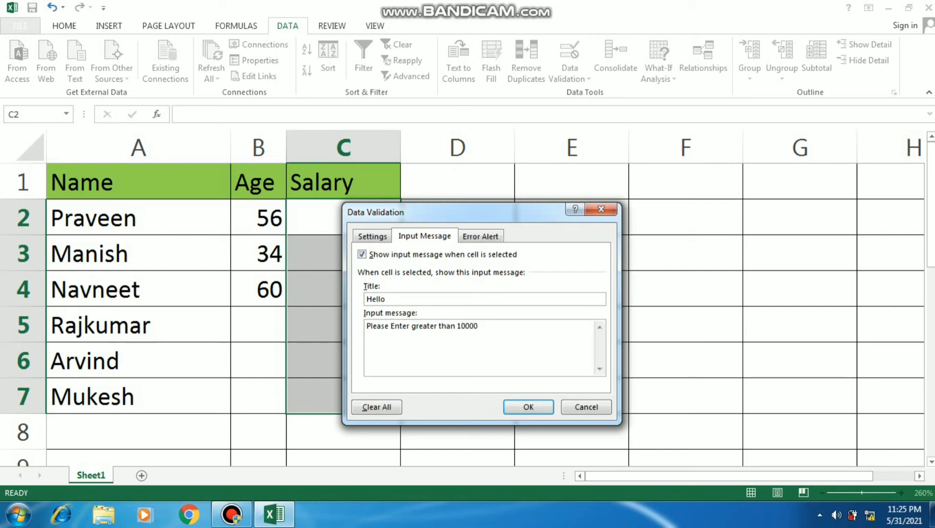
Step: Add an Information error alert titled "Hey listen" with the message "please Read Again", and apply the Salary validation settings
left_click(480, 237)
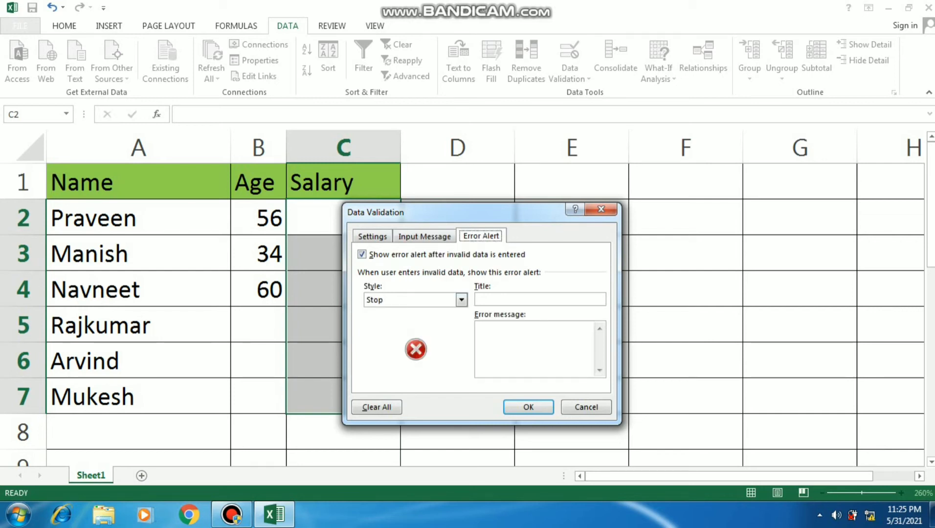
left_click(461, 300)
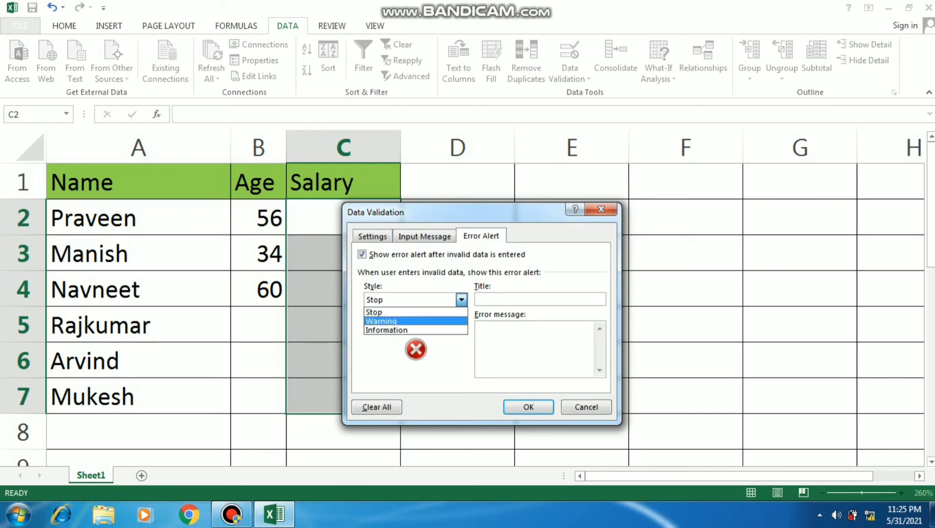
left_click(412, 330)
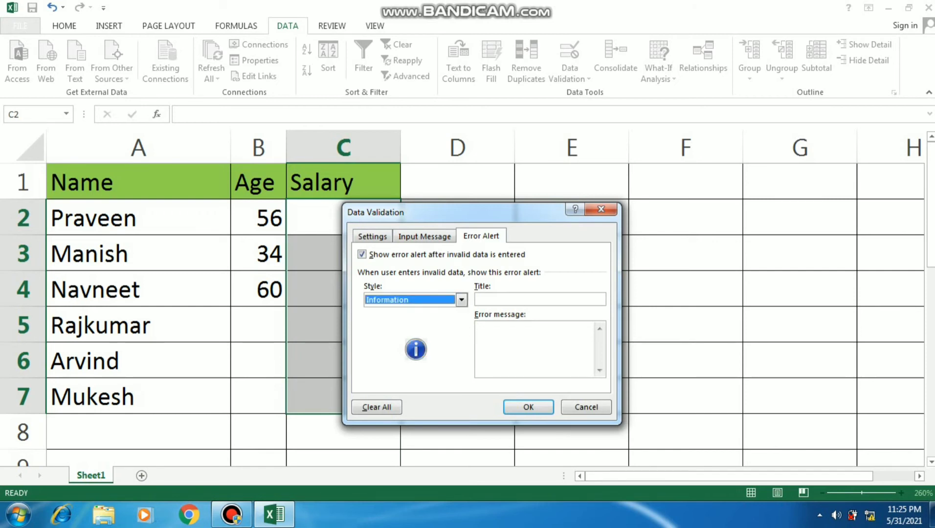
left_click(540, 300)
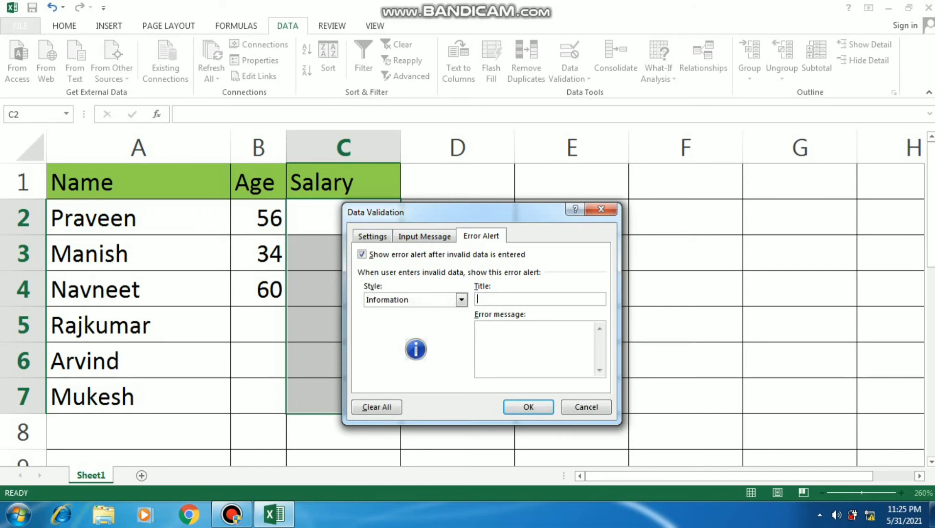
type("Hey listen")
key("Tab")
type("please Confir")
key("BackSpace")
key("BackSpace")
key("BackSpace")
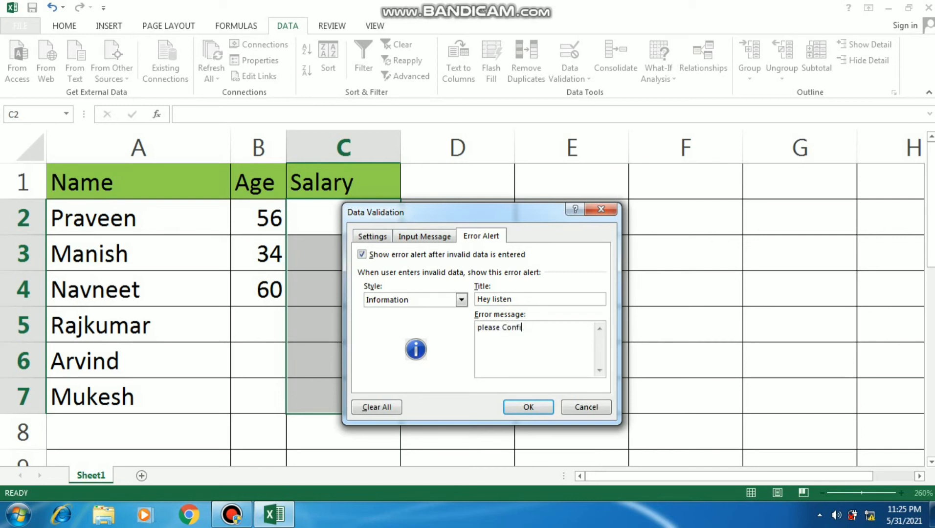
key("BackSpace")
key("BackSpace")
key("BackSpace")
type("Read Again")
left_click(528, 407)
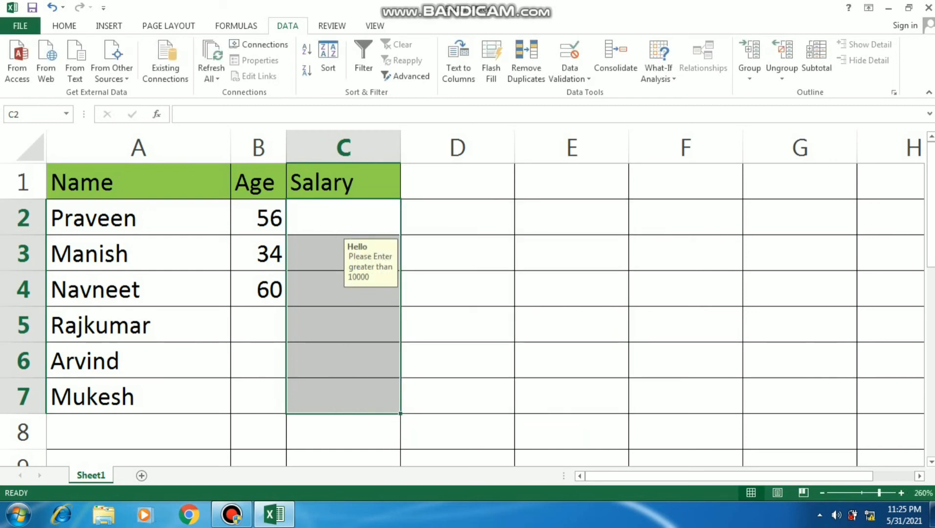
Step: Enter the salaries 12000, 11000 and 13000 in cells C2 to C4
left_click(572, 361)
left_click(572, 217)
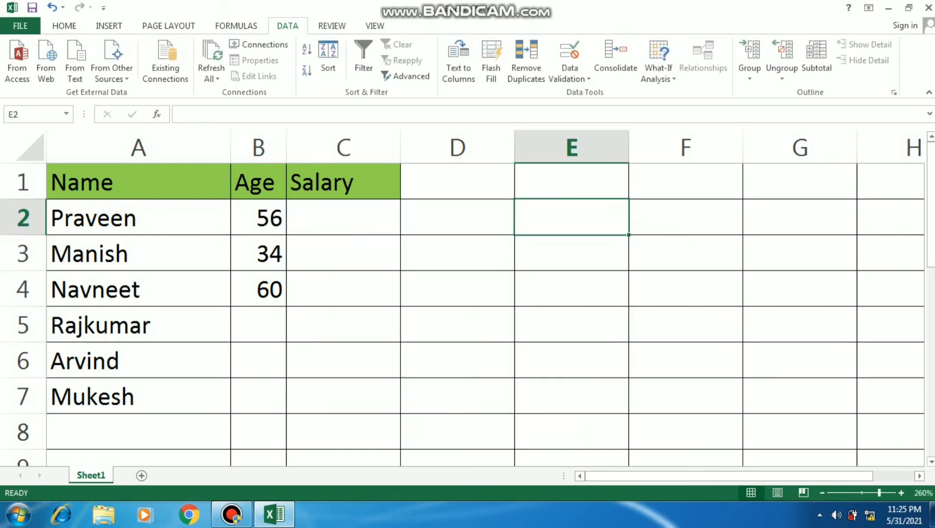
left_click(343, 217)
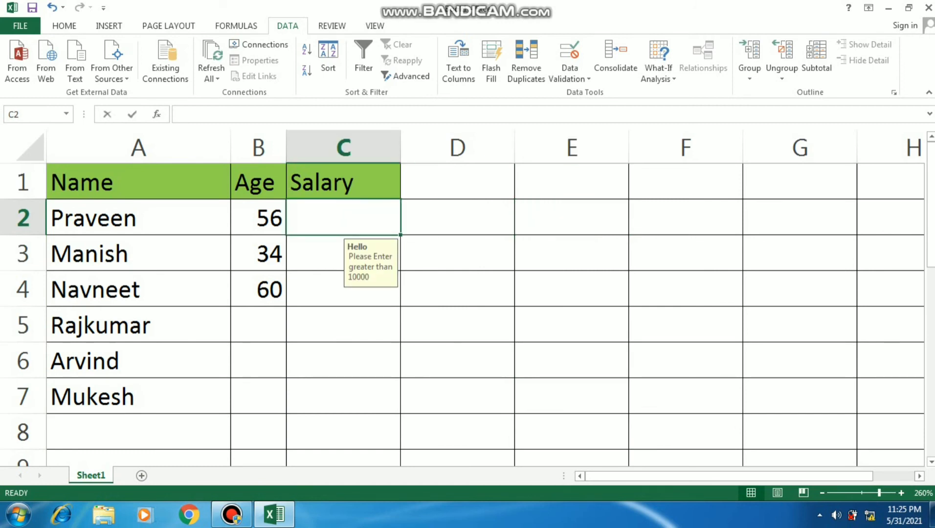
type("12000")
key("Return")
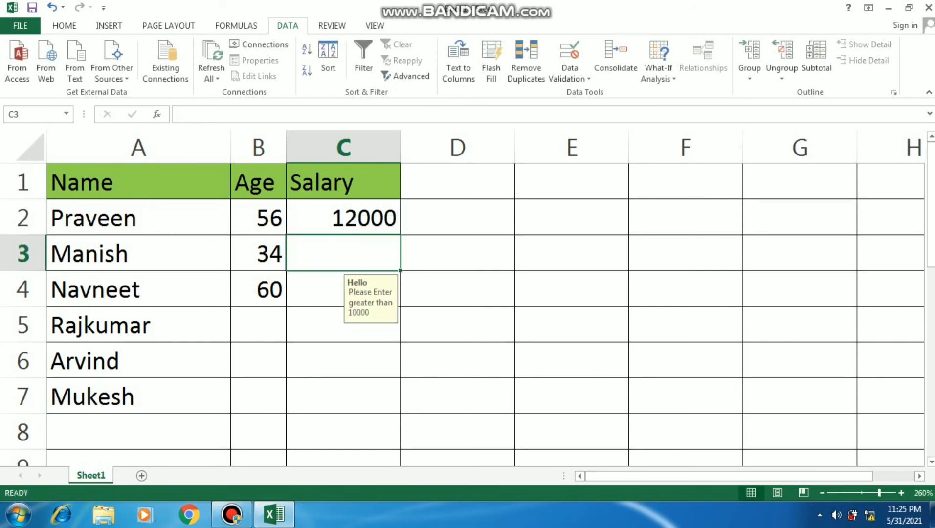
type("11000")
key("Return")
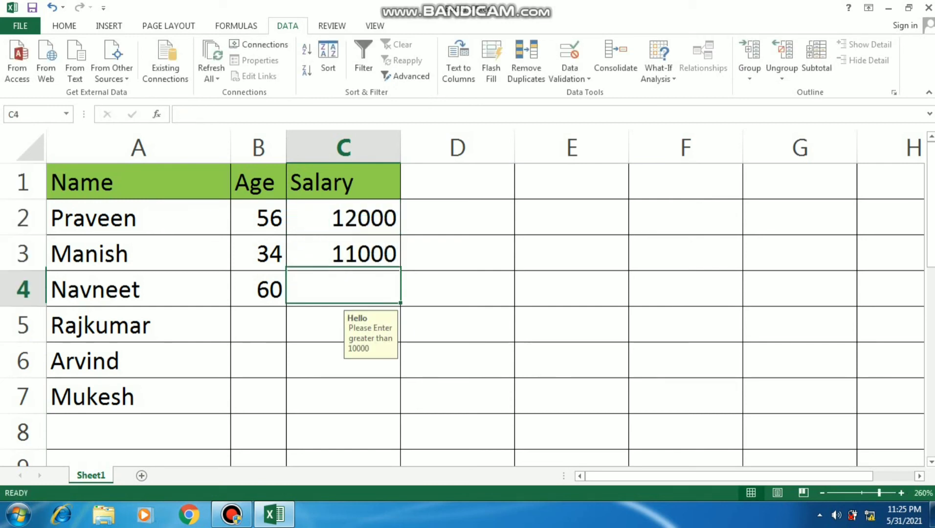
type("13000")
key("Return")
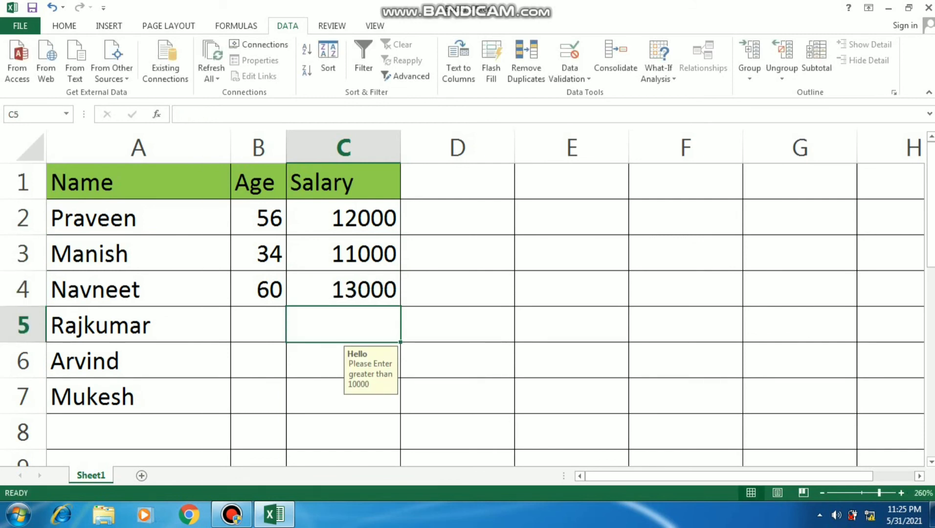
Step: Enter the below-limit salary 9000 in cell C5 and accept it despite the information alert
type("9000")
key("Return")
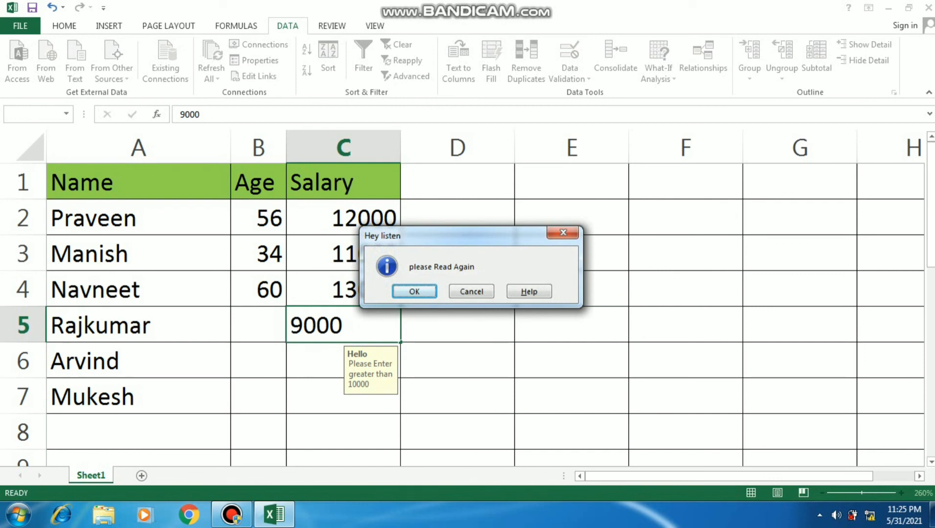
key("Return")
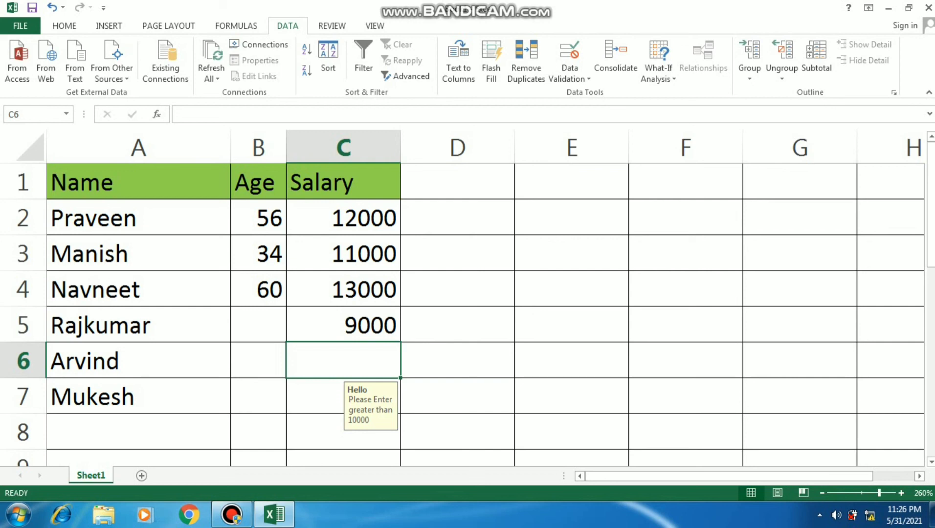
key("Left")
key("Up")
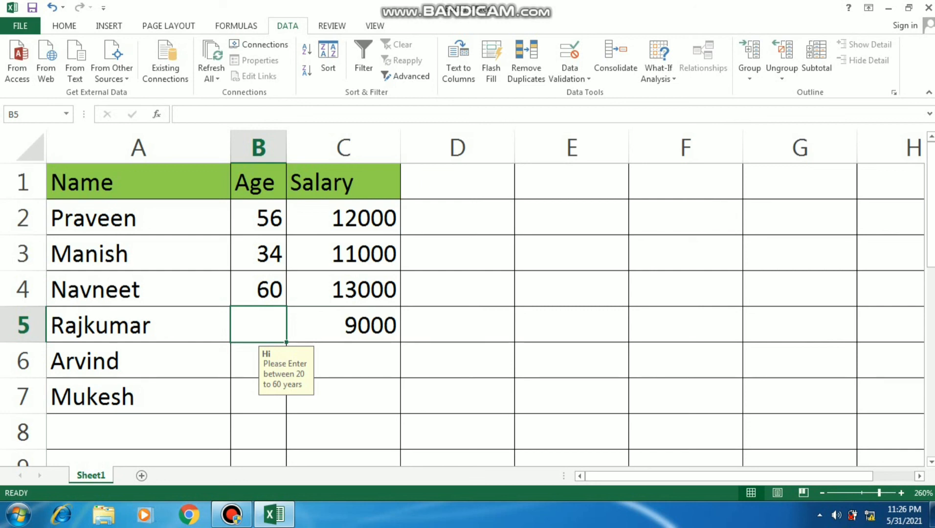
left_click(344, 432)
left_click(344, 361)
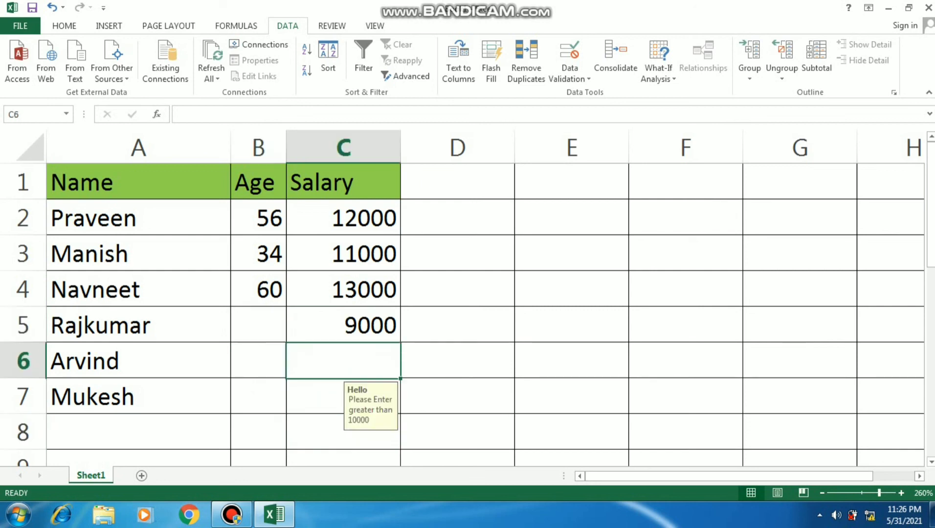
left_click(258, 361)
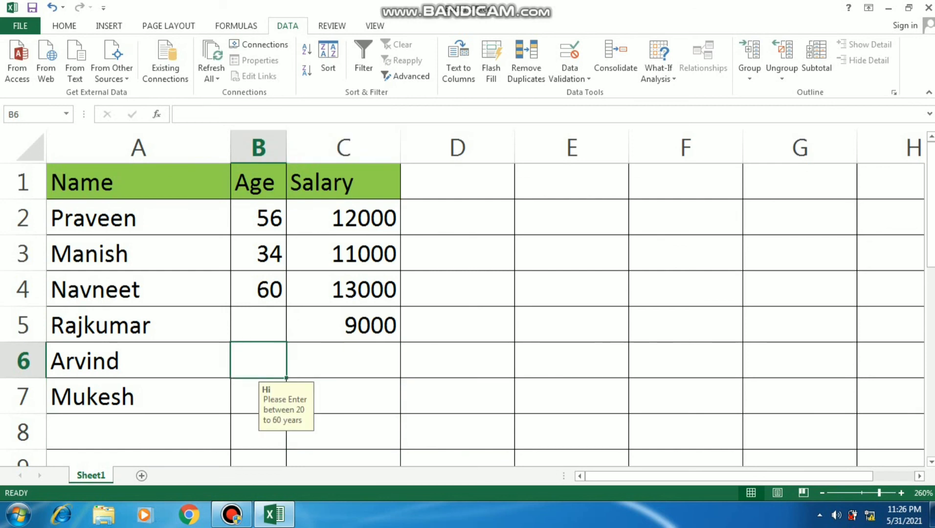